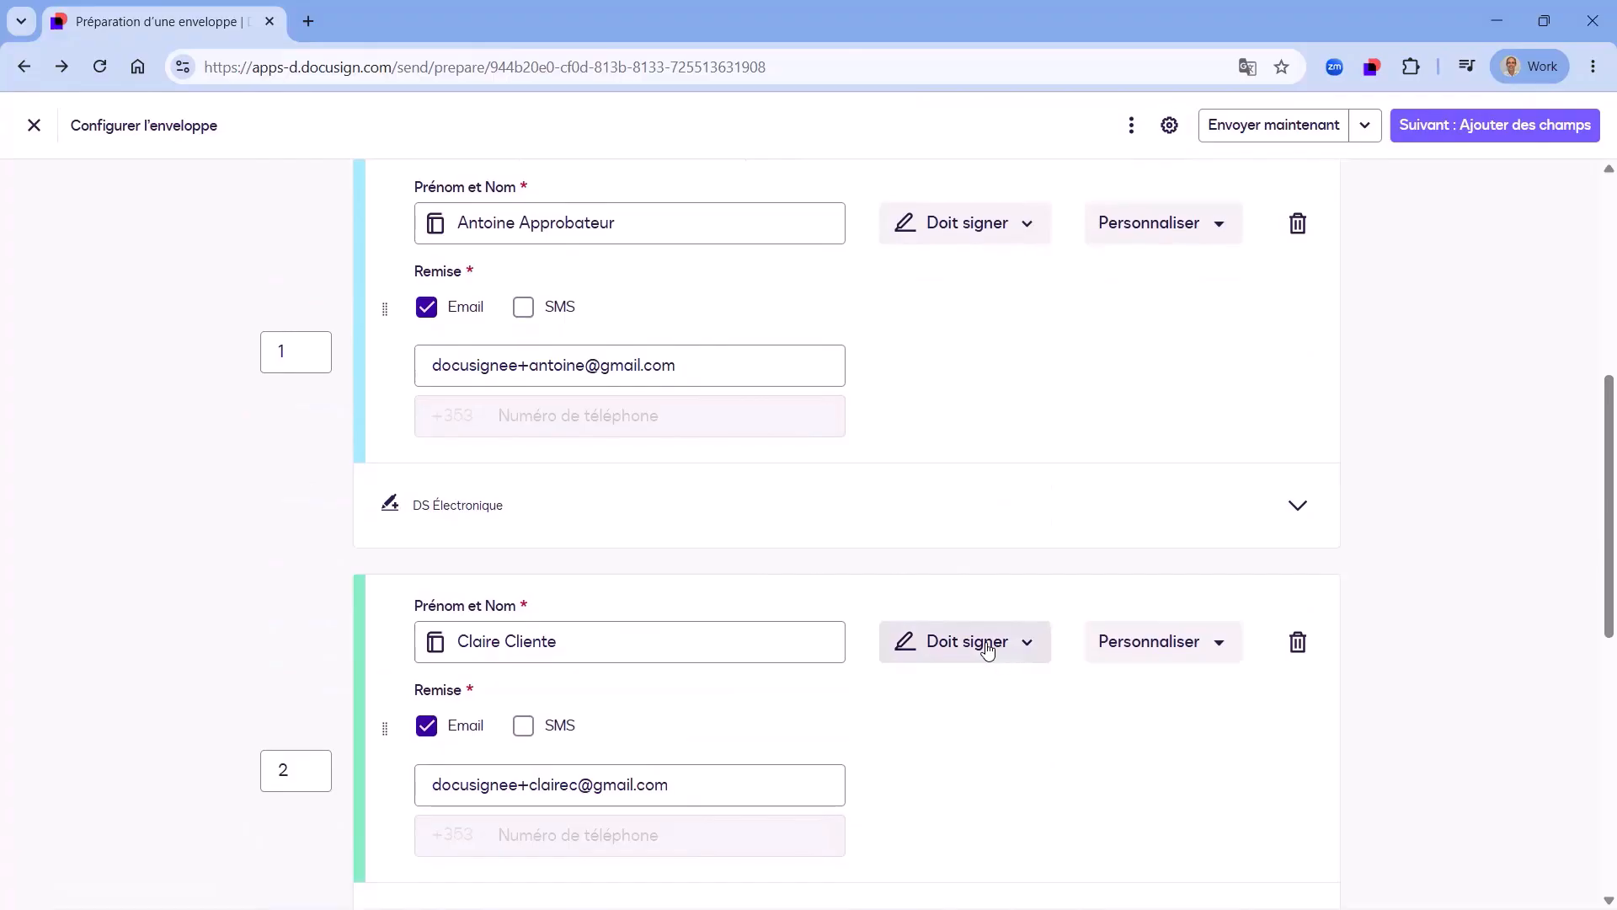
# Step: Proceed to adding fields, and place an Approuver and a Refuser field for the approver below the client's approval signature box
pyautogui.click(1495, 126)
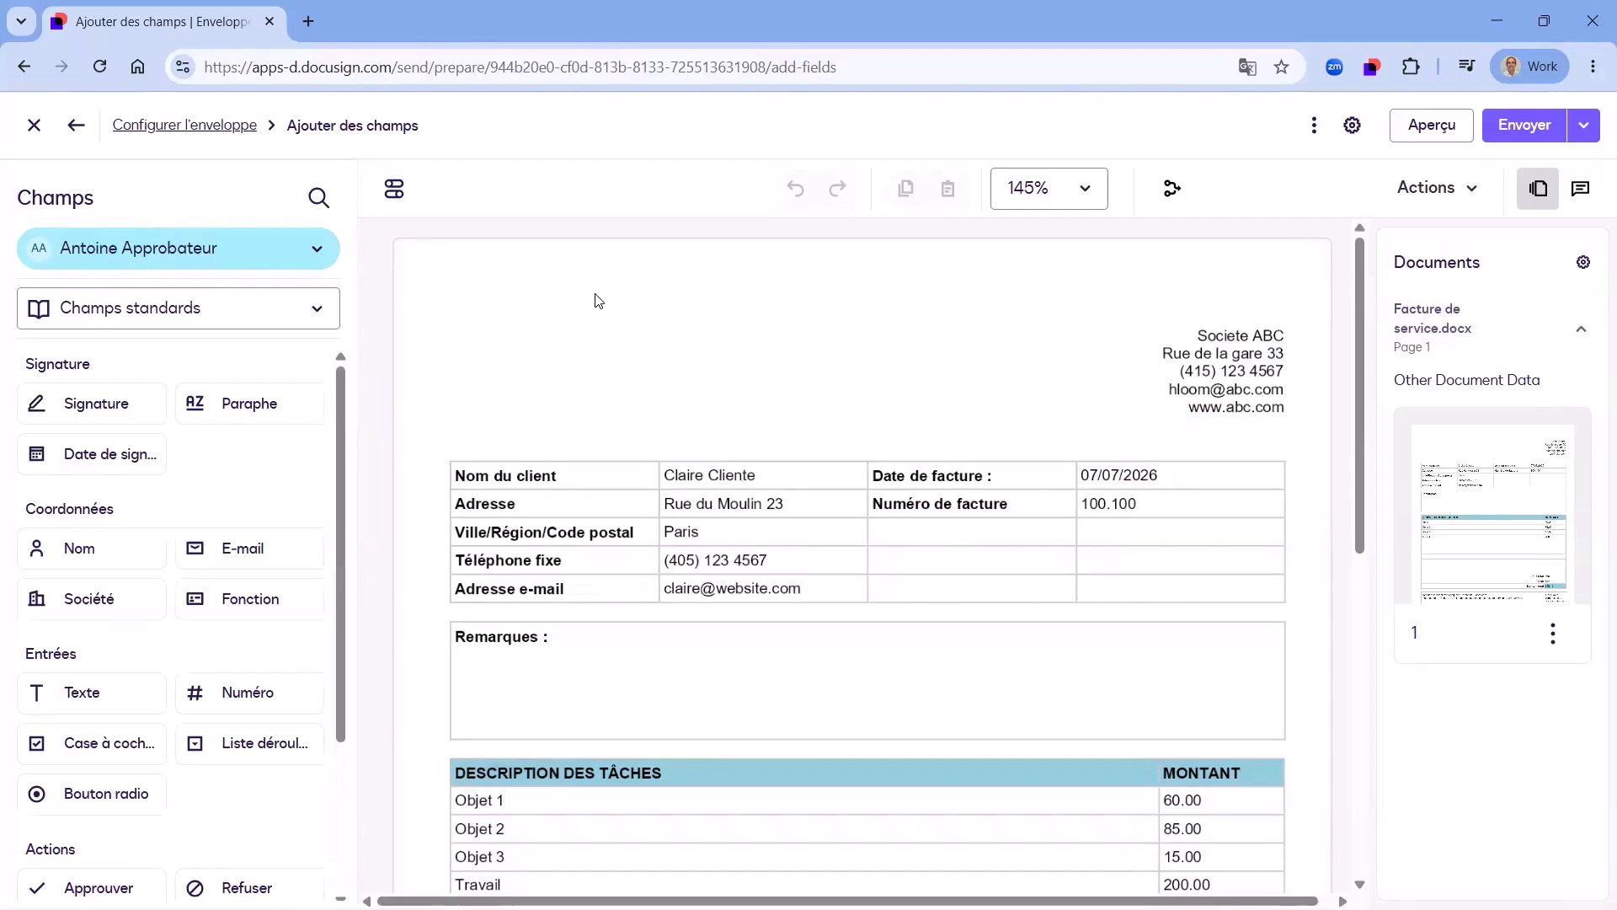
pyautogui.scroll(-6, 708, 354)
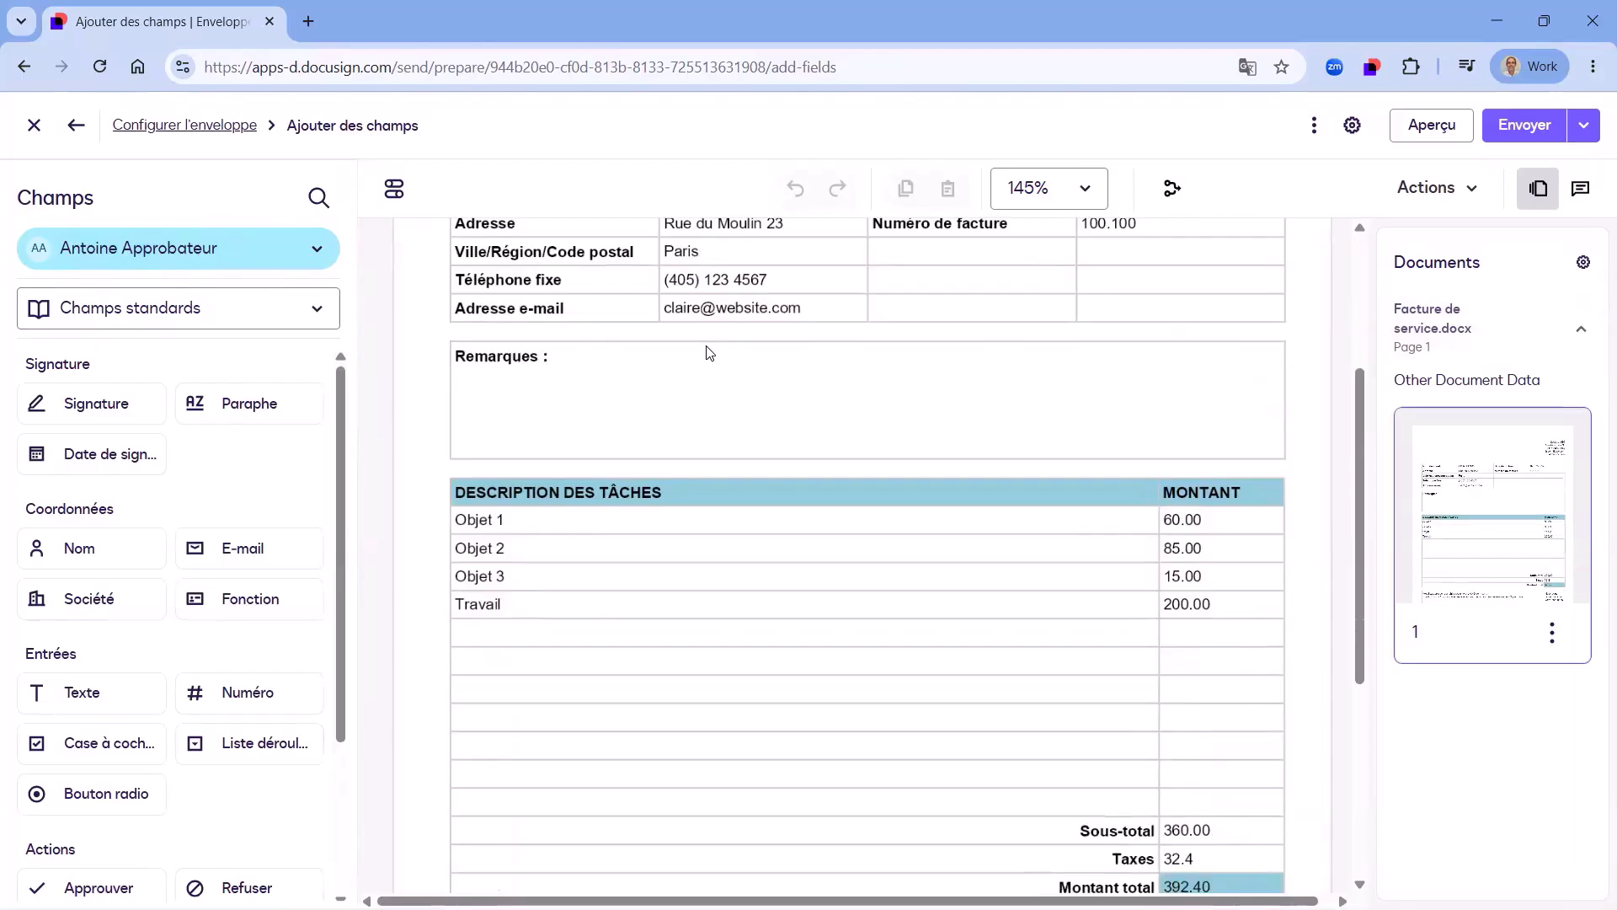
pyautogui.scroll(-3, 234, 449)
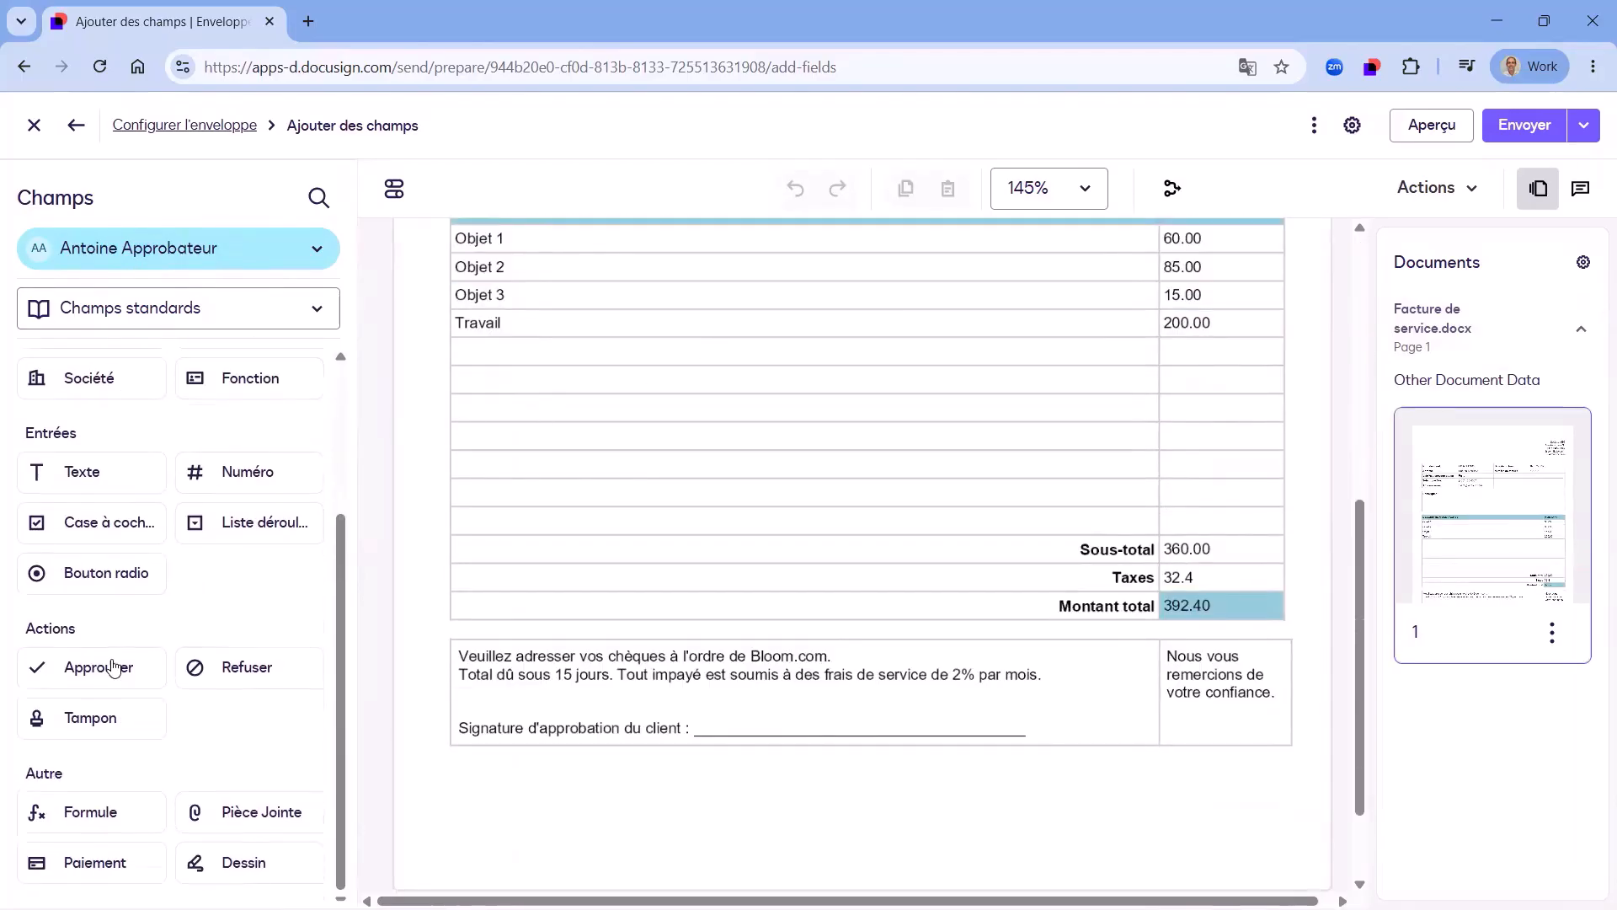
pyautogui.moveTo(114, 668); pyautogui.dragTo(466, 812)
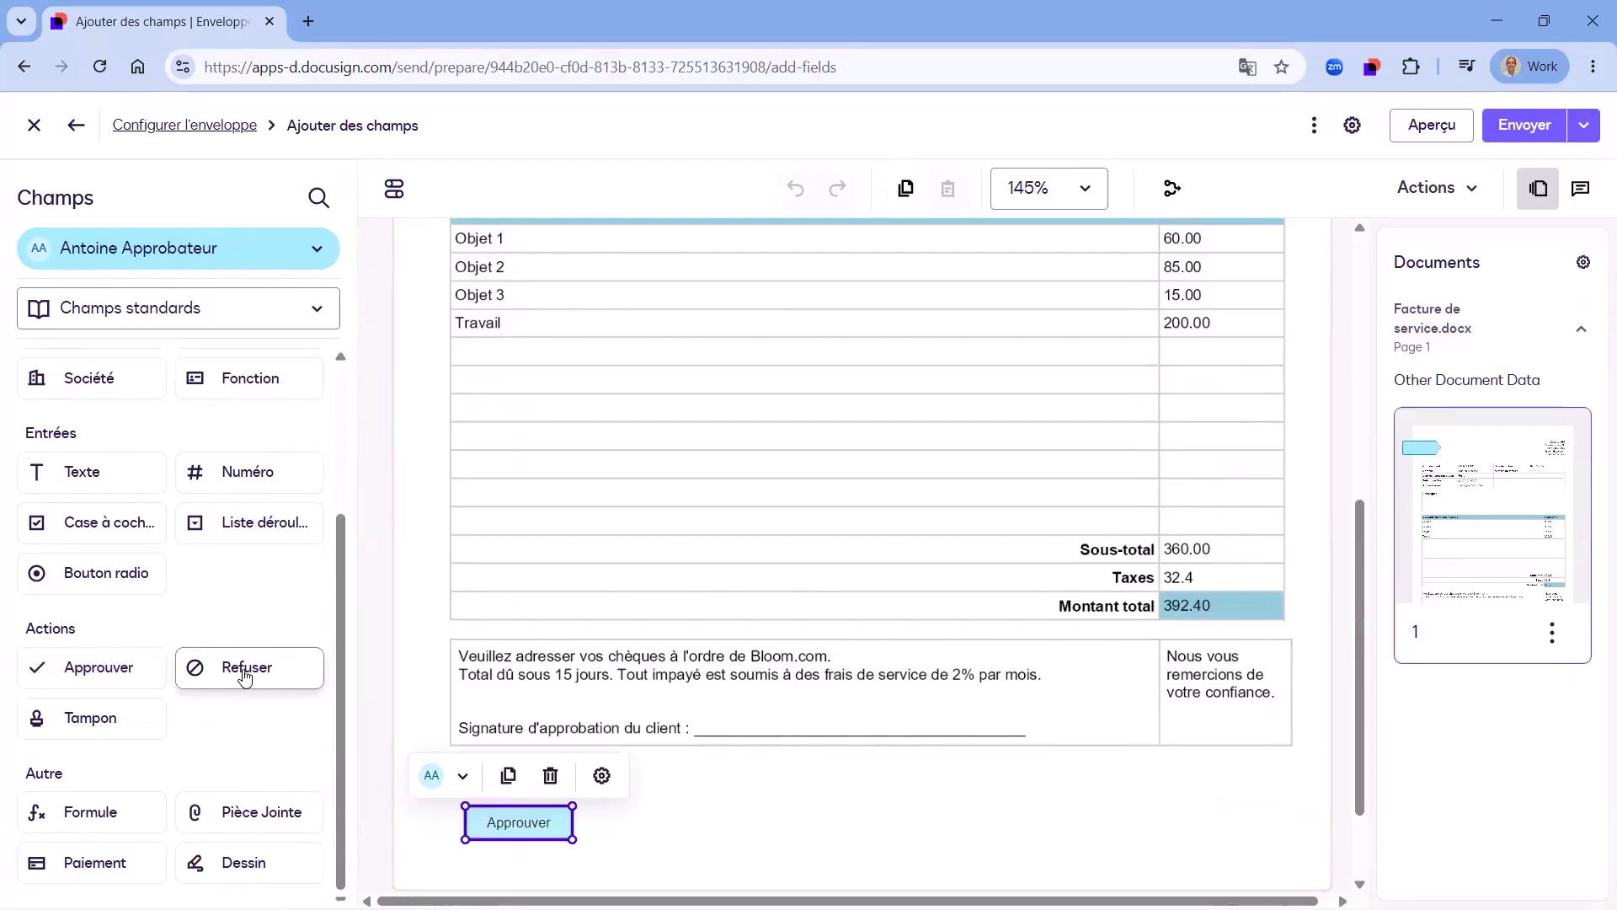
pyautogui.moveTo(232, 667); pyautogui.dragTo(932, 815)
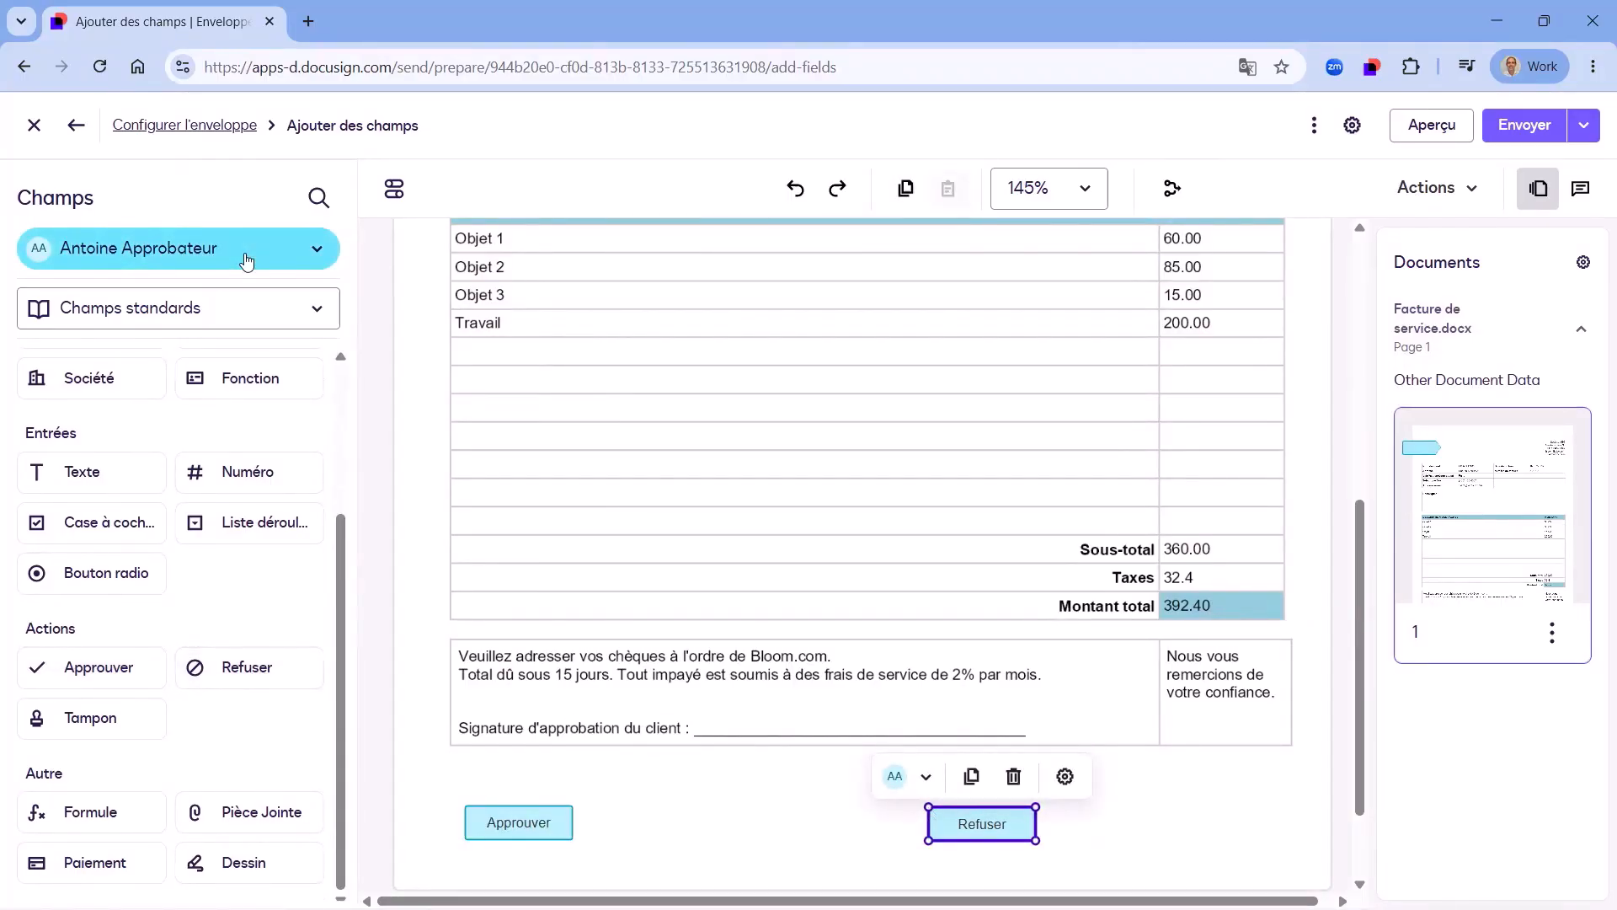
# Step: Switch to the client recipient and place a Signature field on the "Signature d'approbation du client" line
pyautogui.click(247, 260)
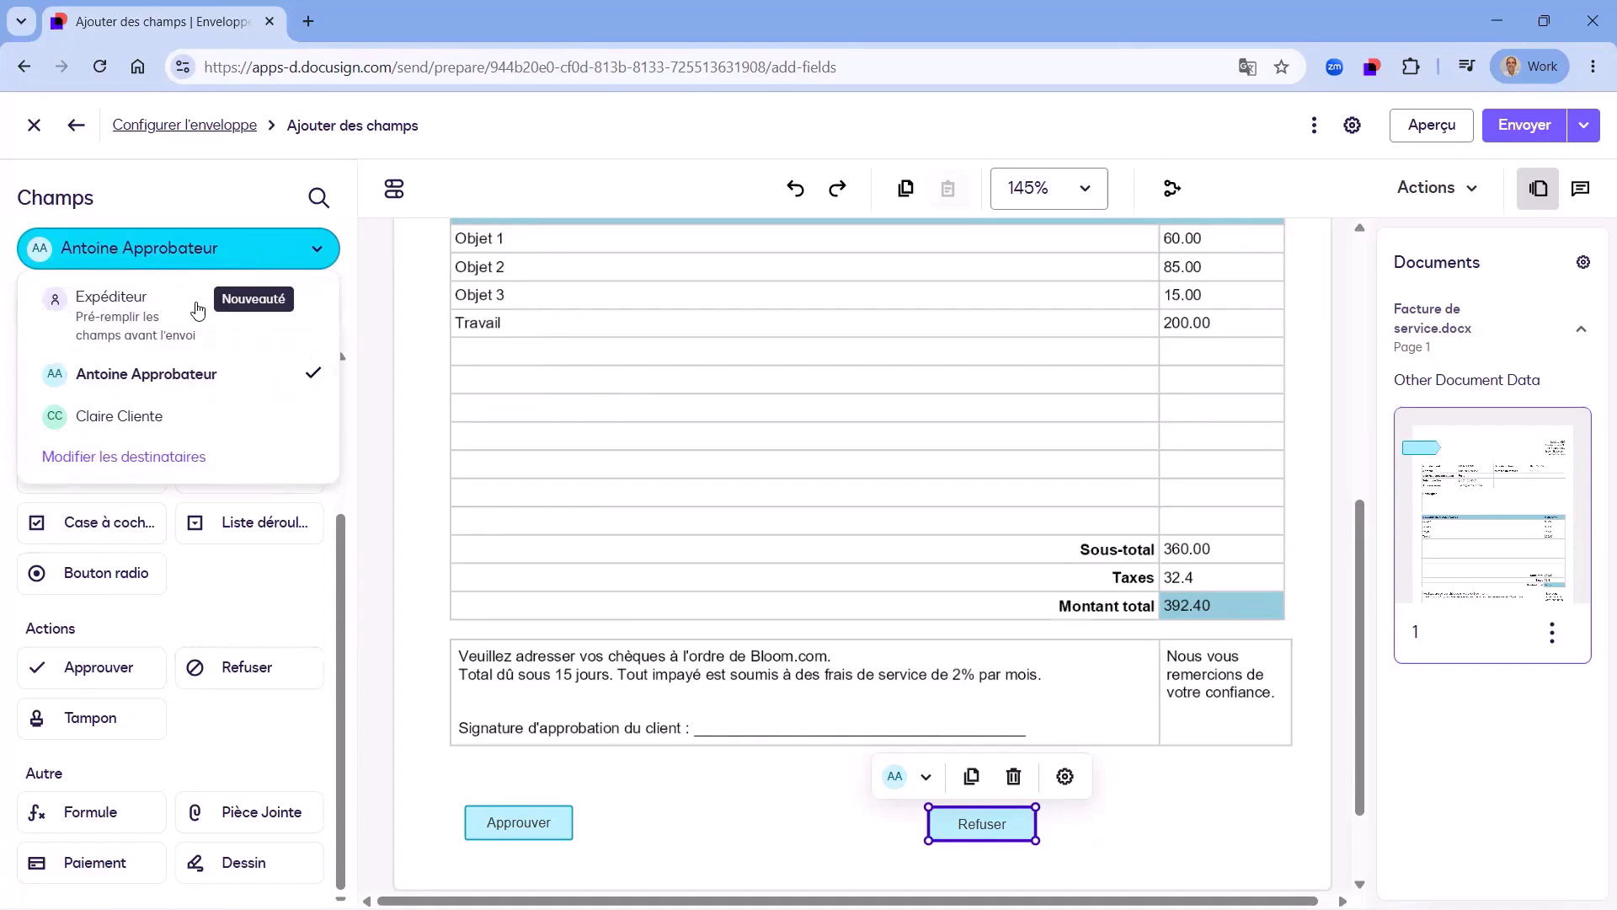
pyautogui.click(152, 414)
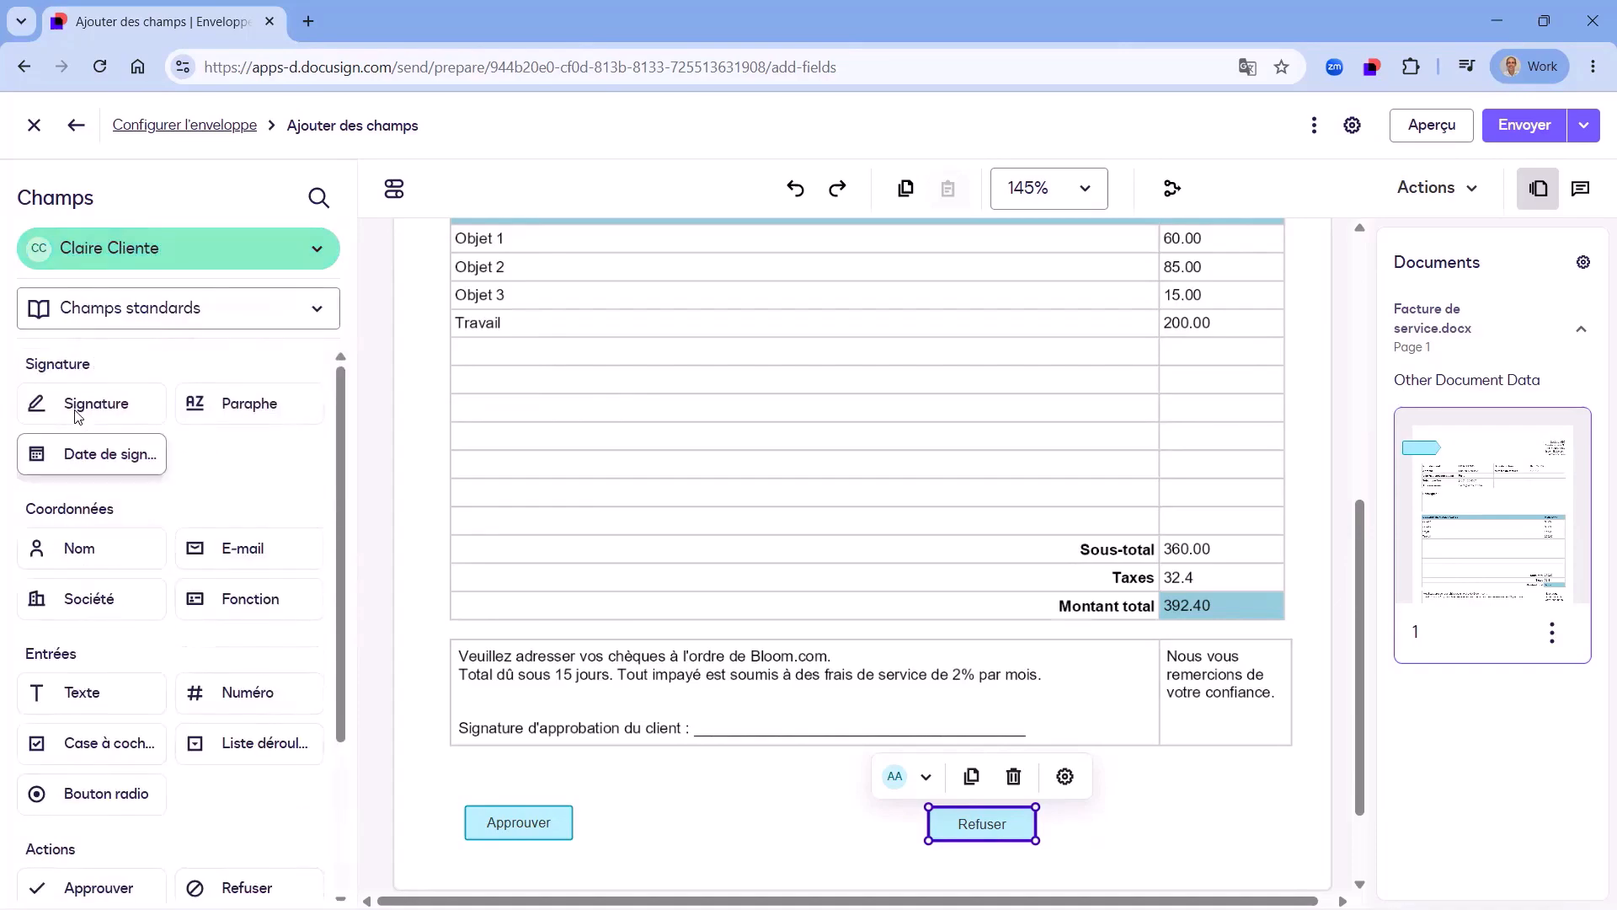
pyautogui.moveTo(72, 404)
pyautogui.mouseDown()
pyautogui.moveTo(480, 480)
pyautogui.moveTo(701, 640)
pyautogui.moveTo(729, 687)
pyautogui.mouseUp()
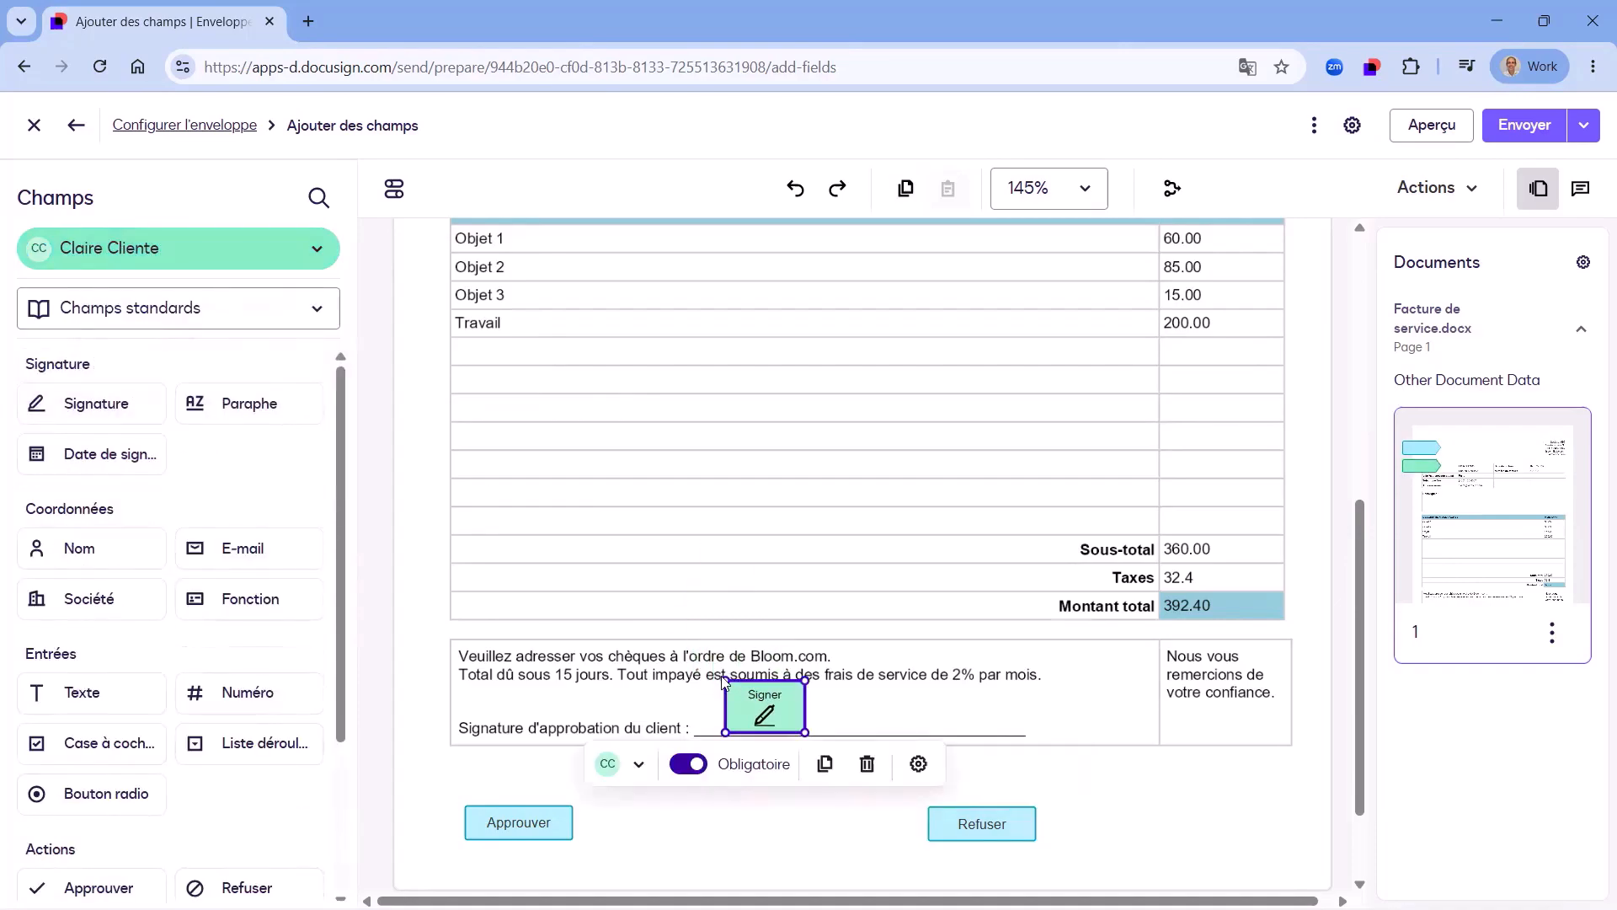
# Step: Set the Approuver field's button text to "J'approuve ce document"
pyautogui.click(537, 829)
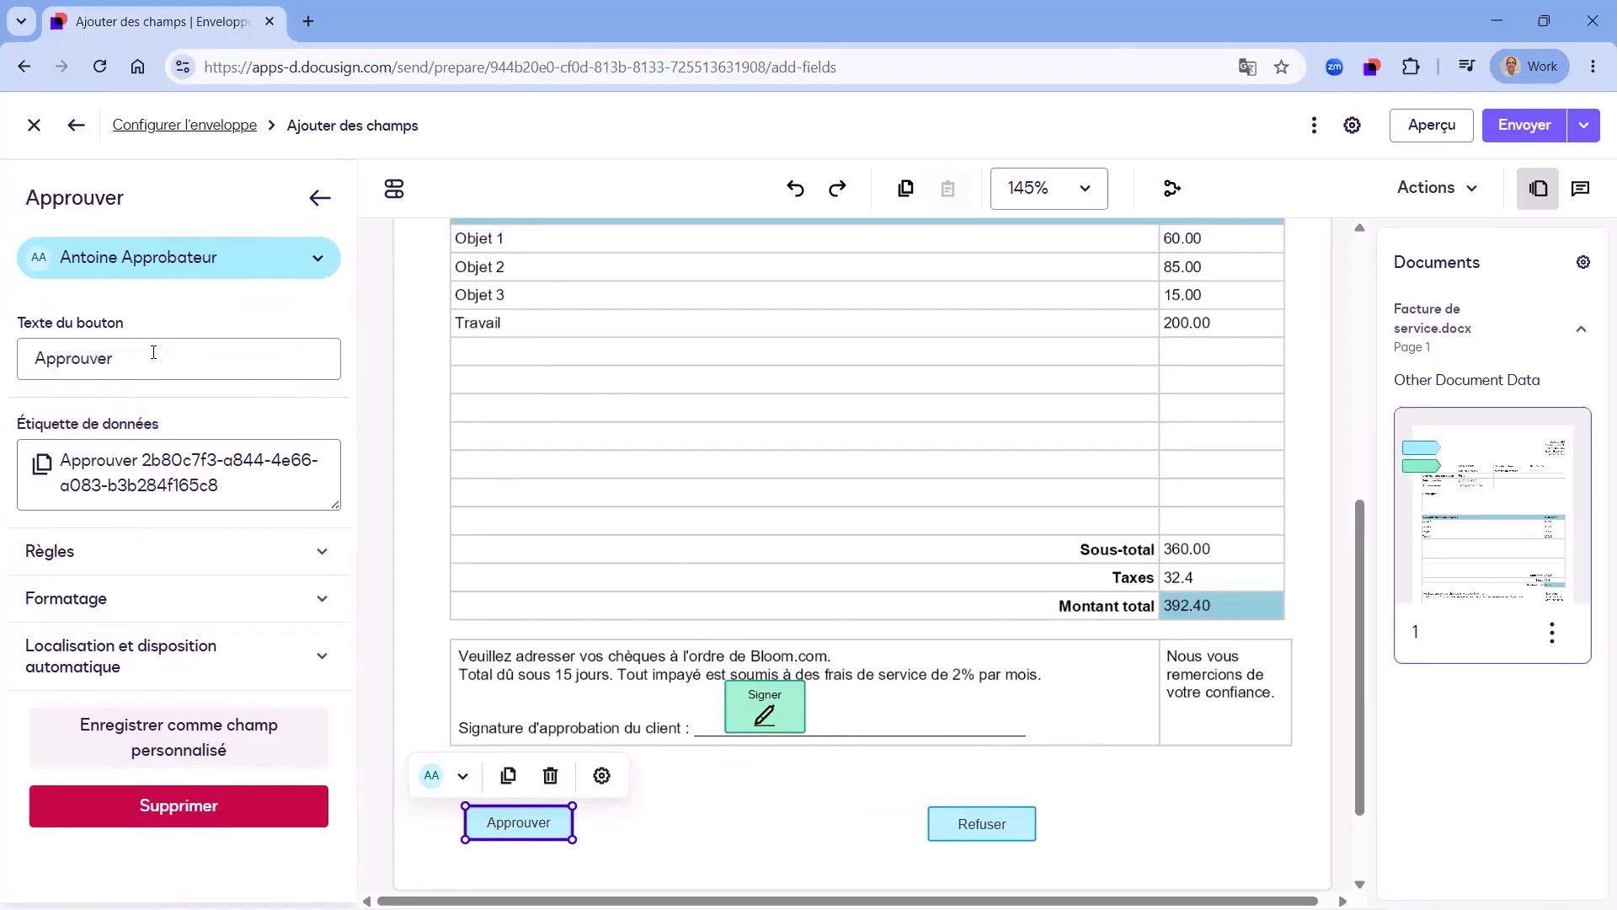
pyautogui.click(203, 359)
pyautogui.hotkey('ctrl', 'a')
pyautogui.write("J'approuve ce document")
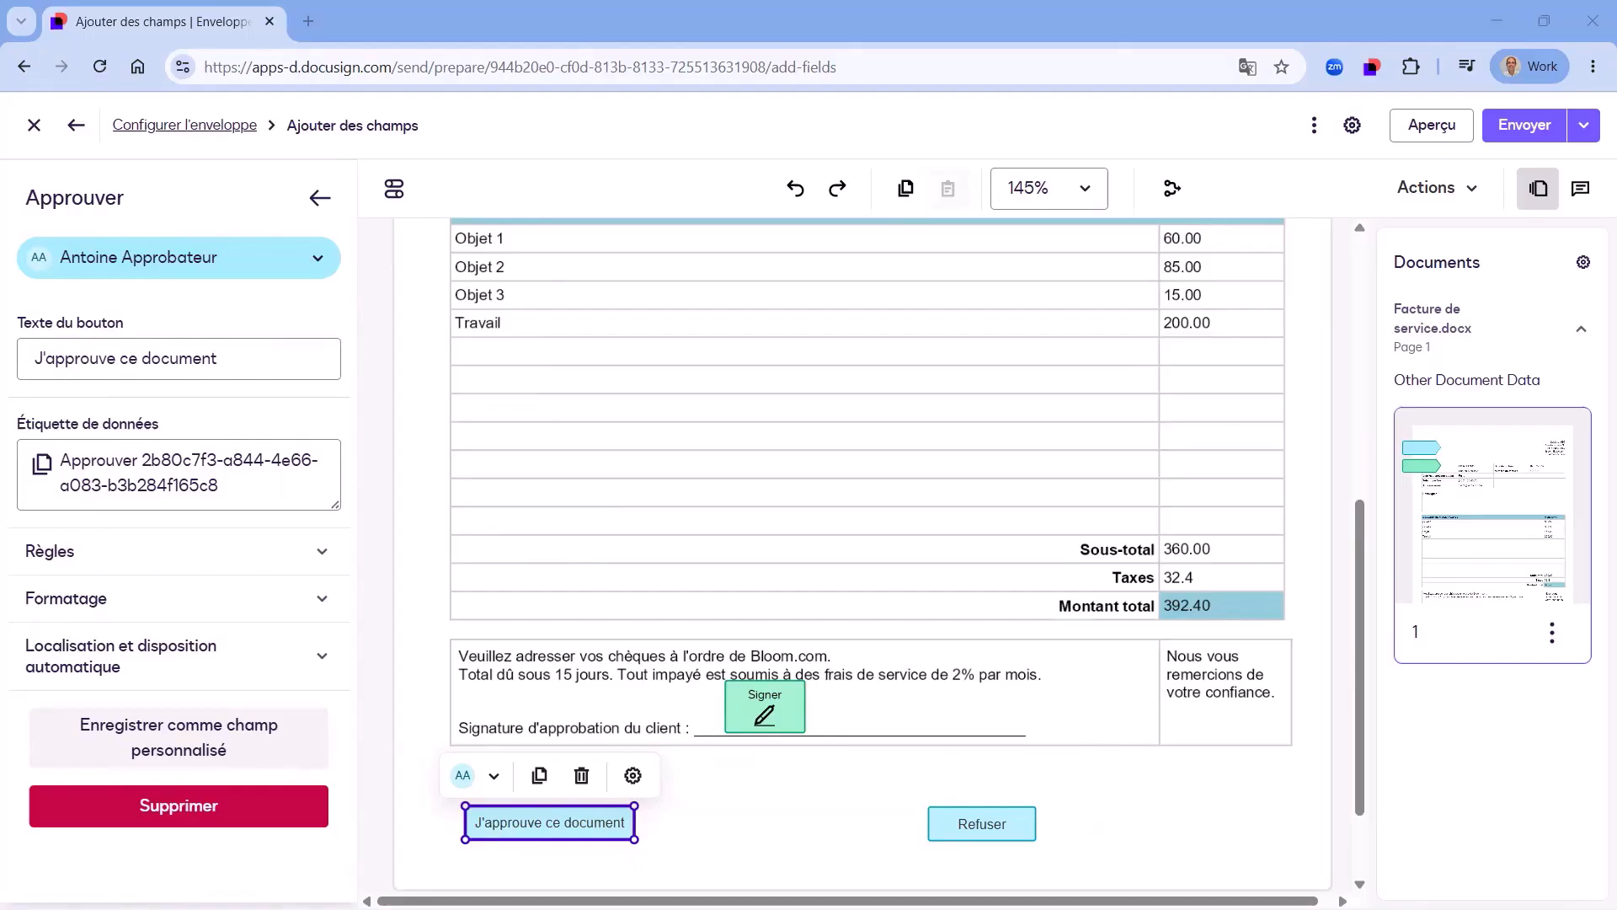
# Step: Set the Refuser field's button text to "Veuillez fournir une raison de refus" and send the envelope
pyautogui.click(957, 829)
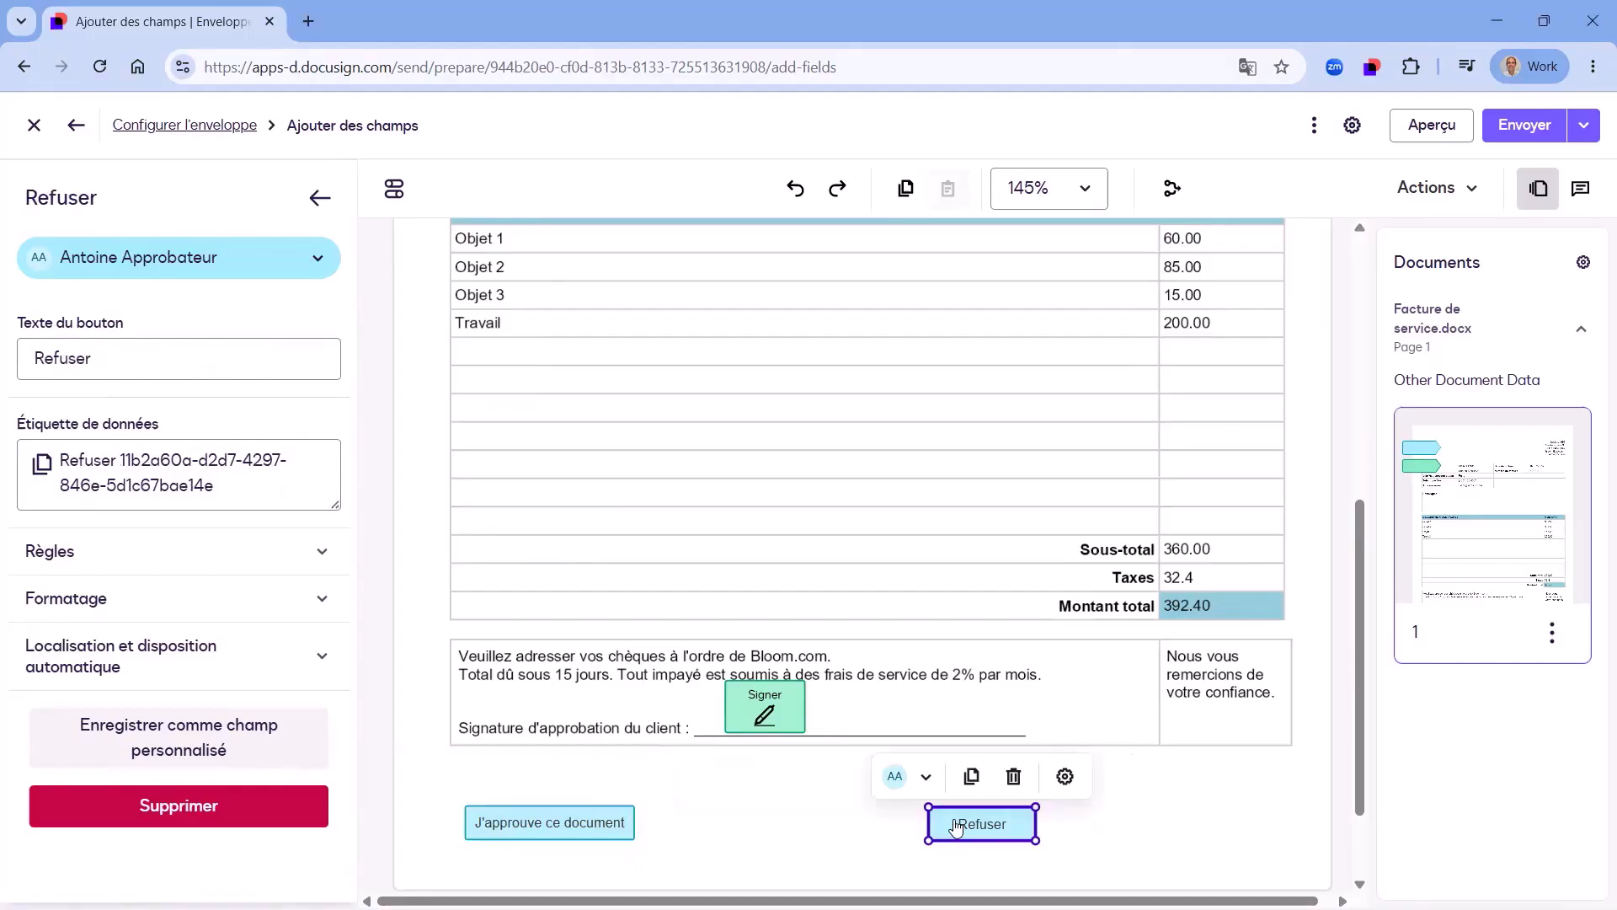
pyautogui.moveTo(167, 365); pyautogui.dragTo(2, 371)
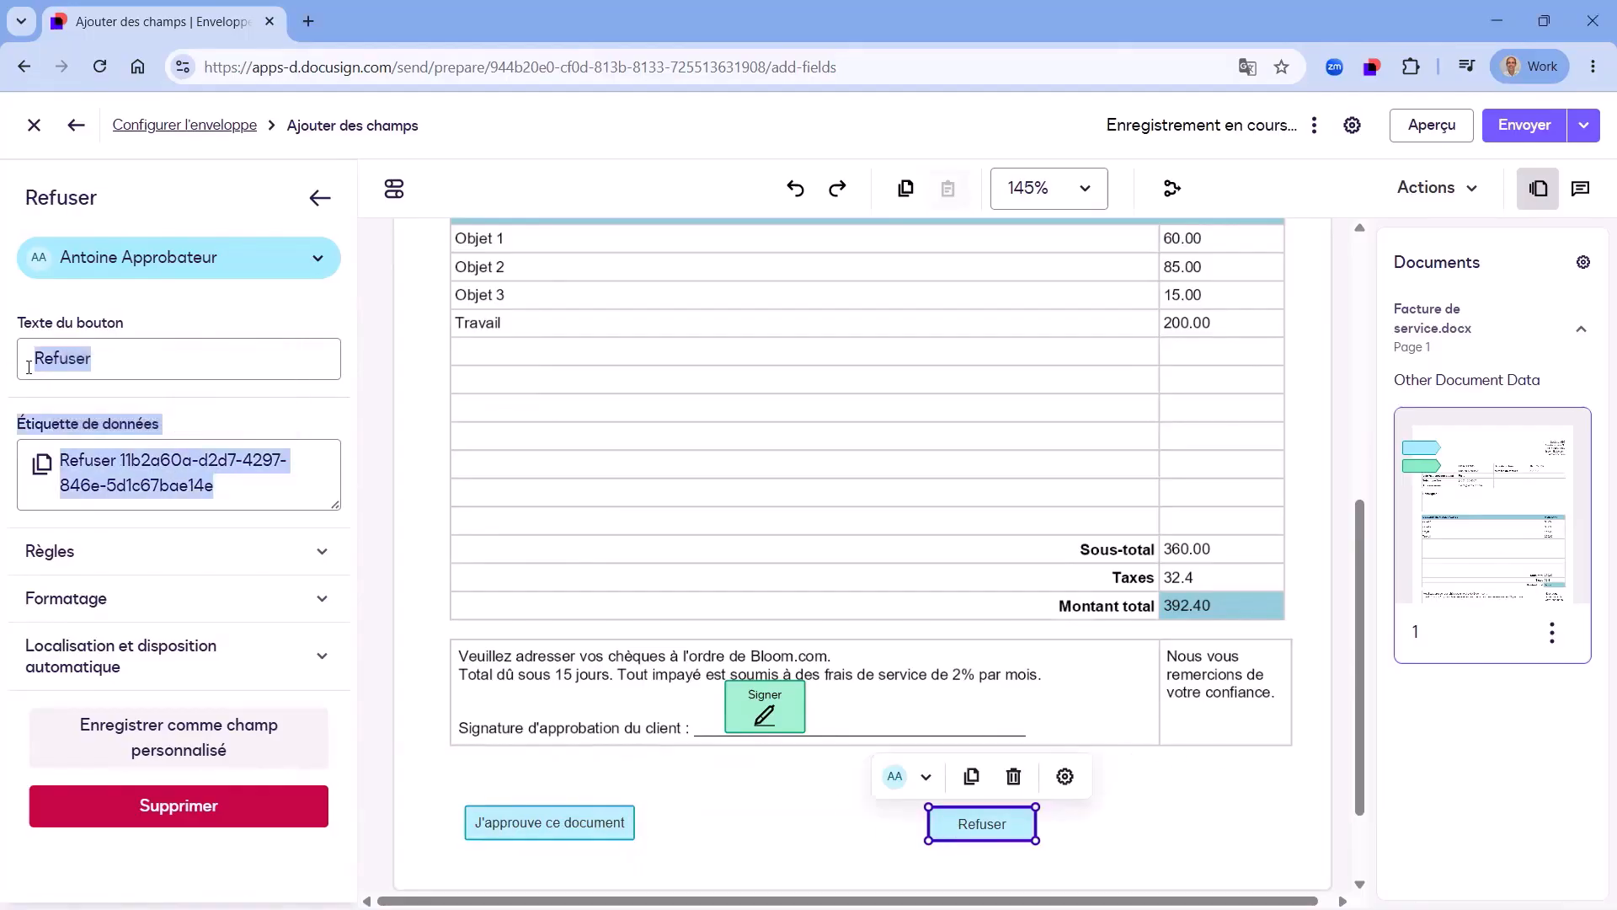
pyautogui.click(171, 353)
pyautogui.moveTo(144, 352); pyautogui.dragTo(10, 362)
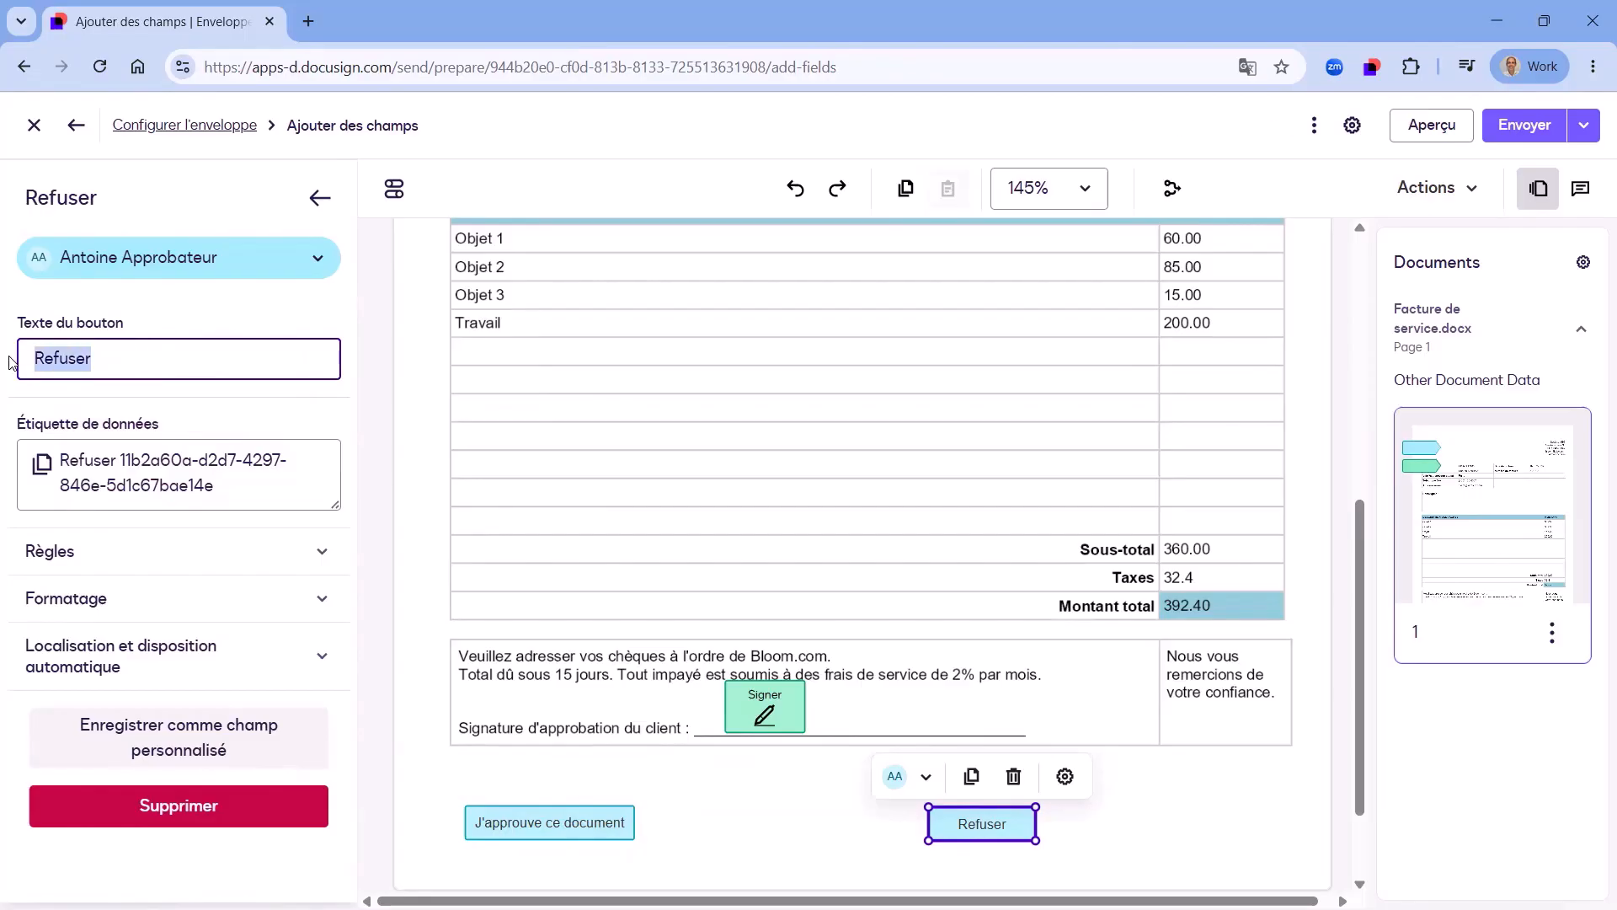
pyautogui.write('Veuillez fournir une raison de refus')
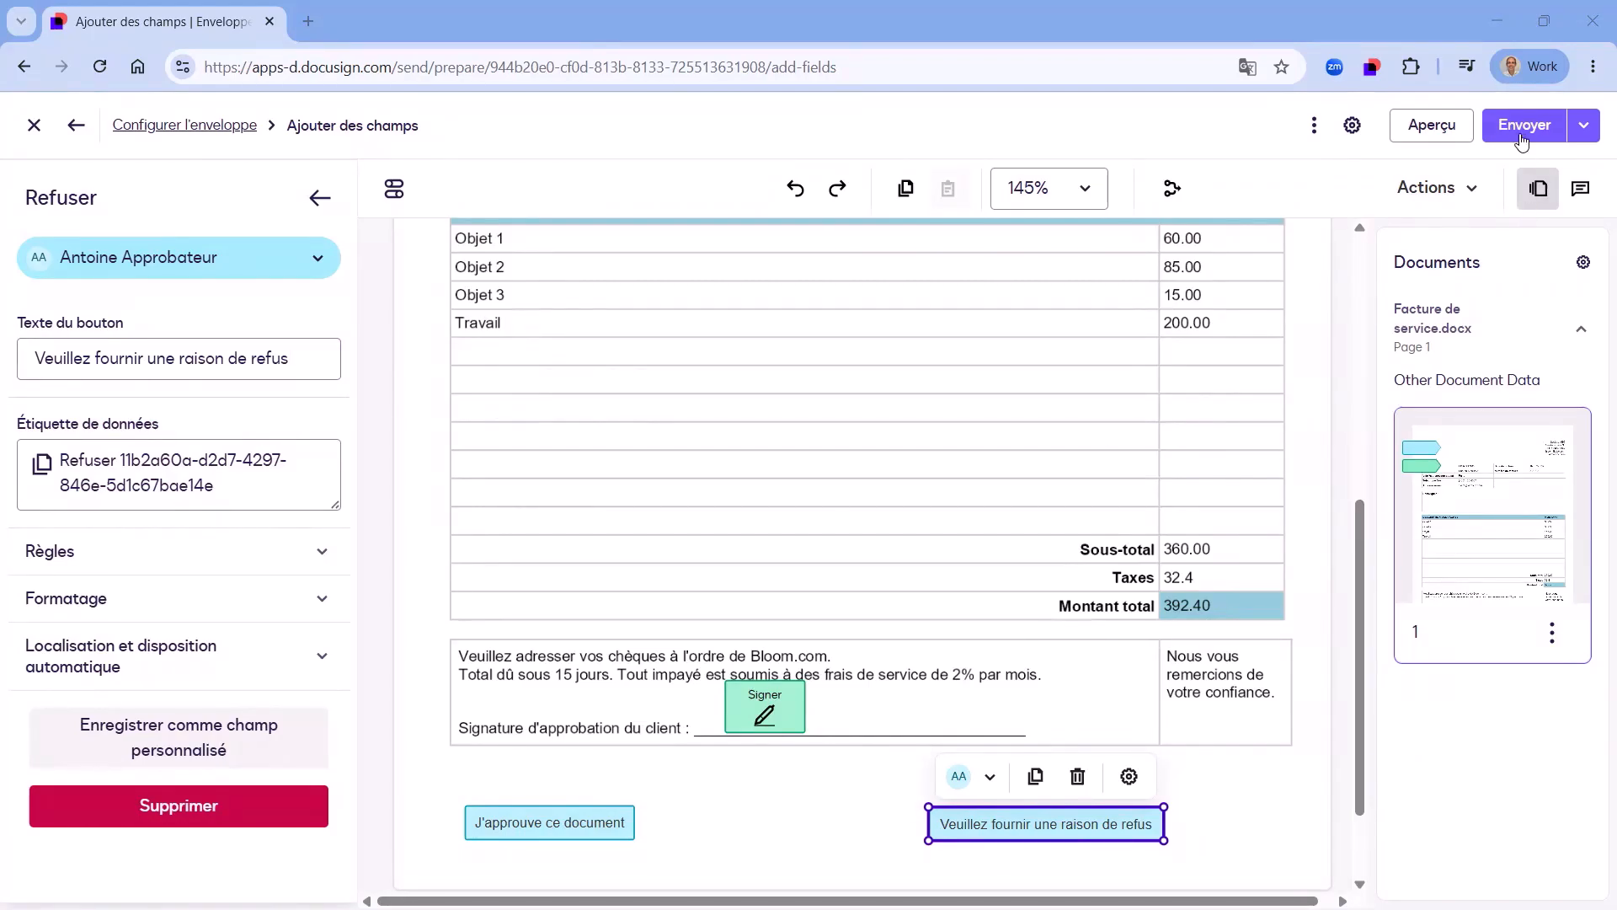
pyautogui.click(1523, 133)
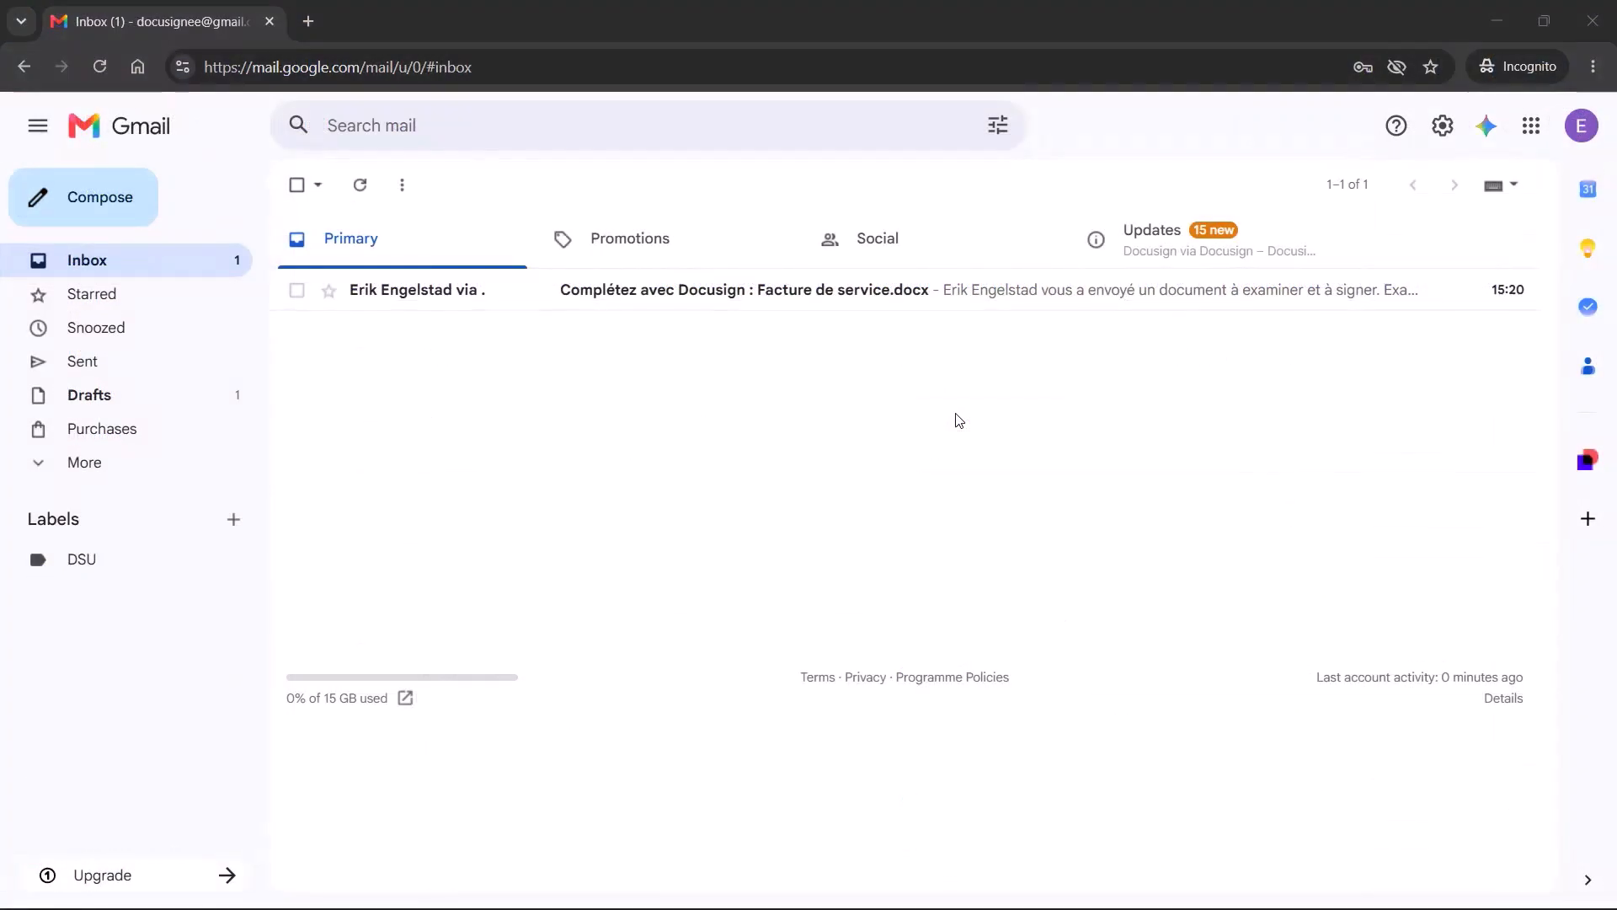
# Step: Open the approver's Facture de service.docx request from Gmail, dismiss the location request, and accept electronic signatures to enter the document
pyautogui.click(961, 292)
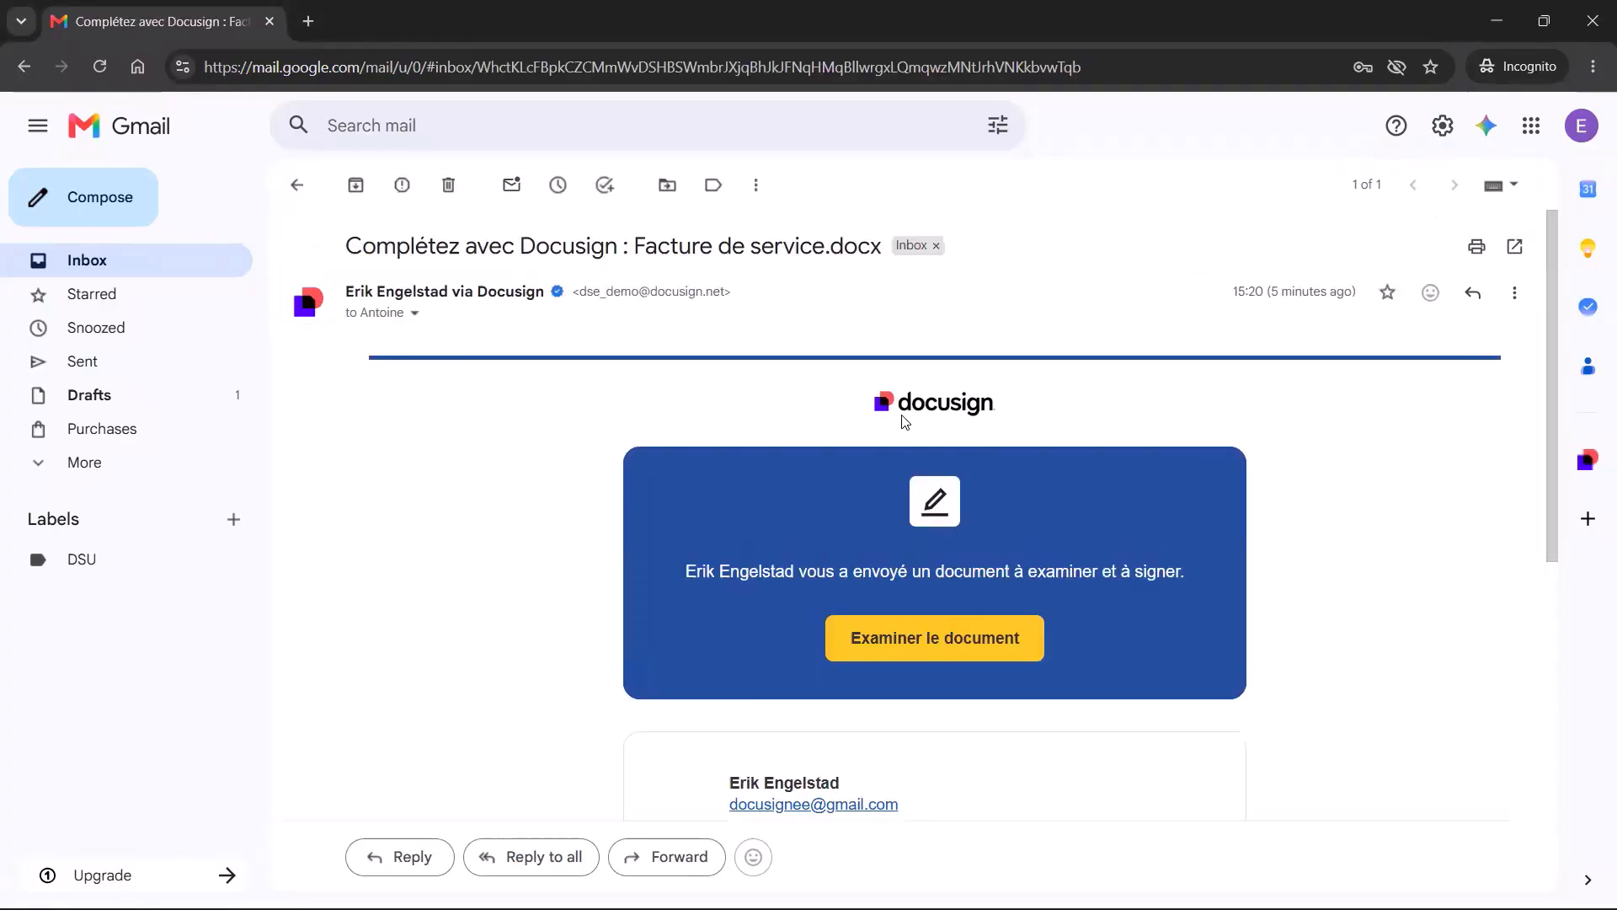
pyautogui.click(918, 647)
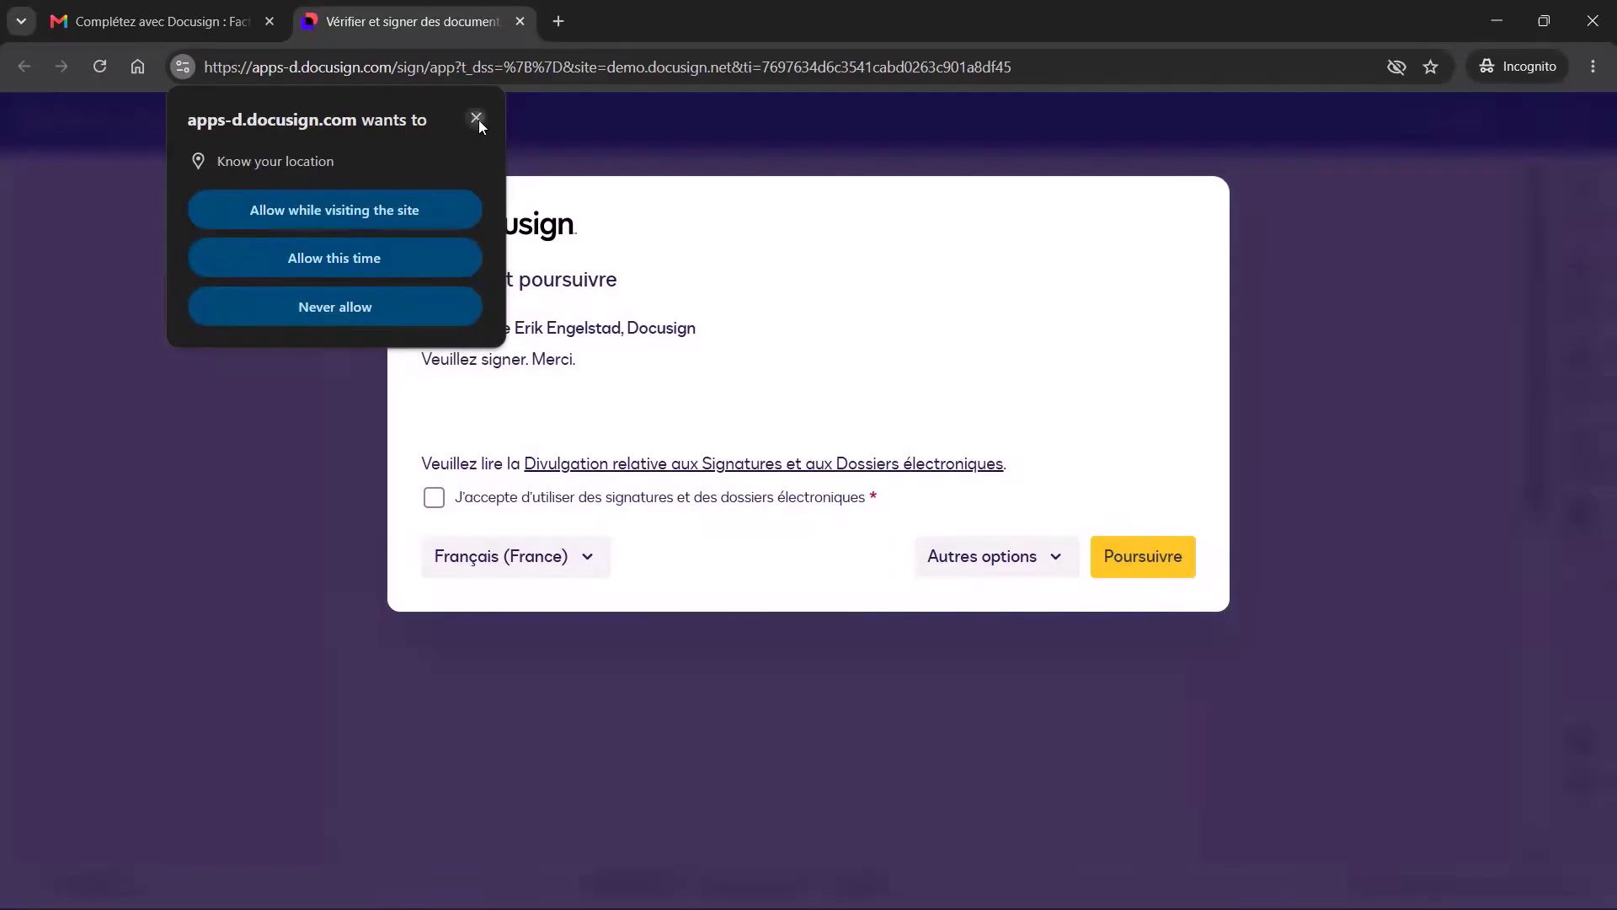
pyautogui.click(477, 118)
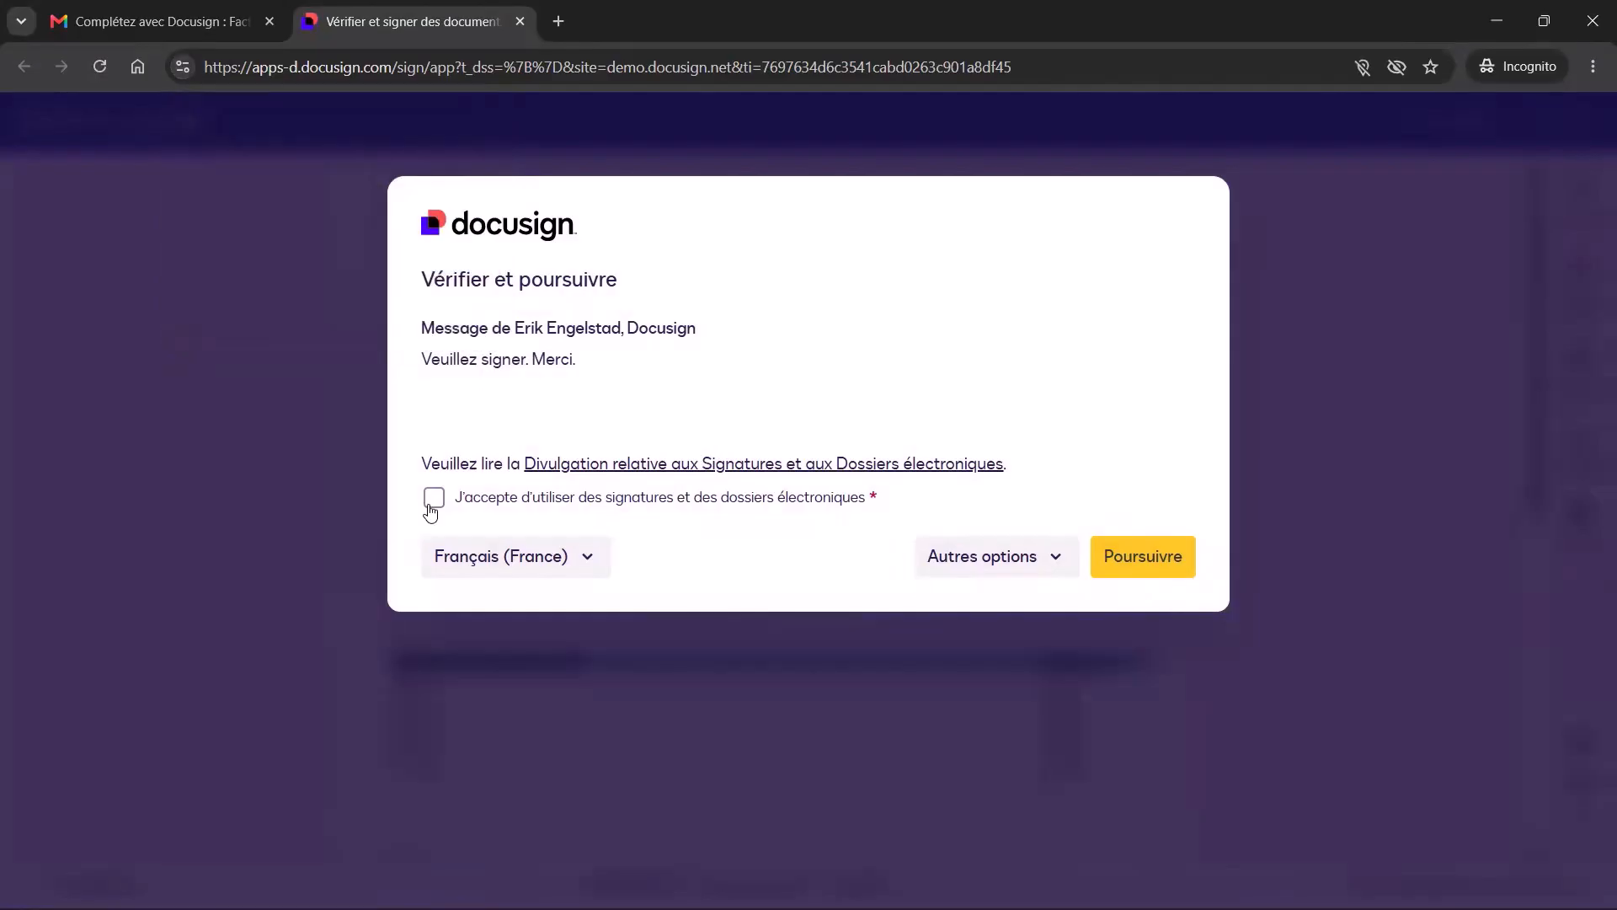
pyautogui.click(434, 498)
pyautogui.click(1095, 563)
pyautogui.scroll(-7, 914, 505)
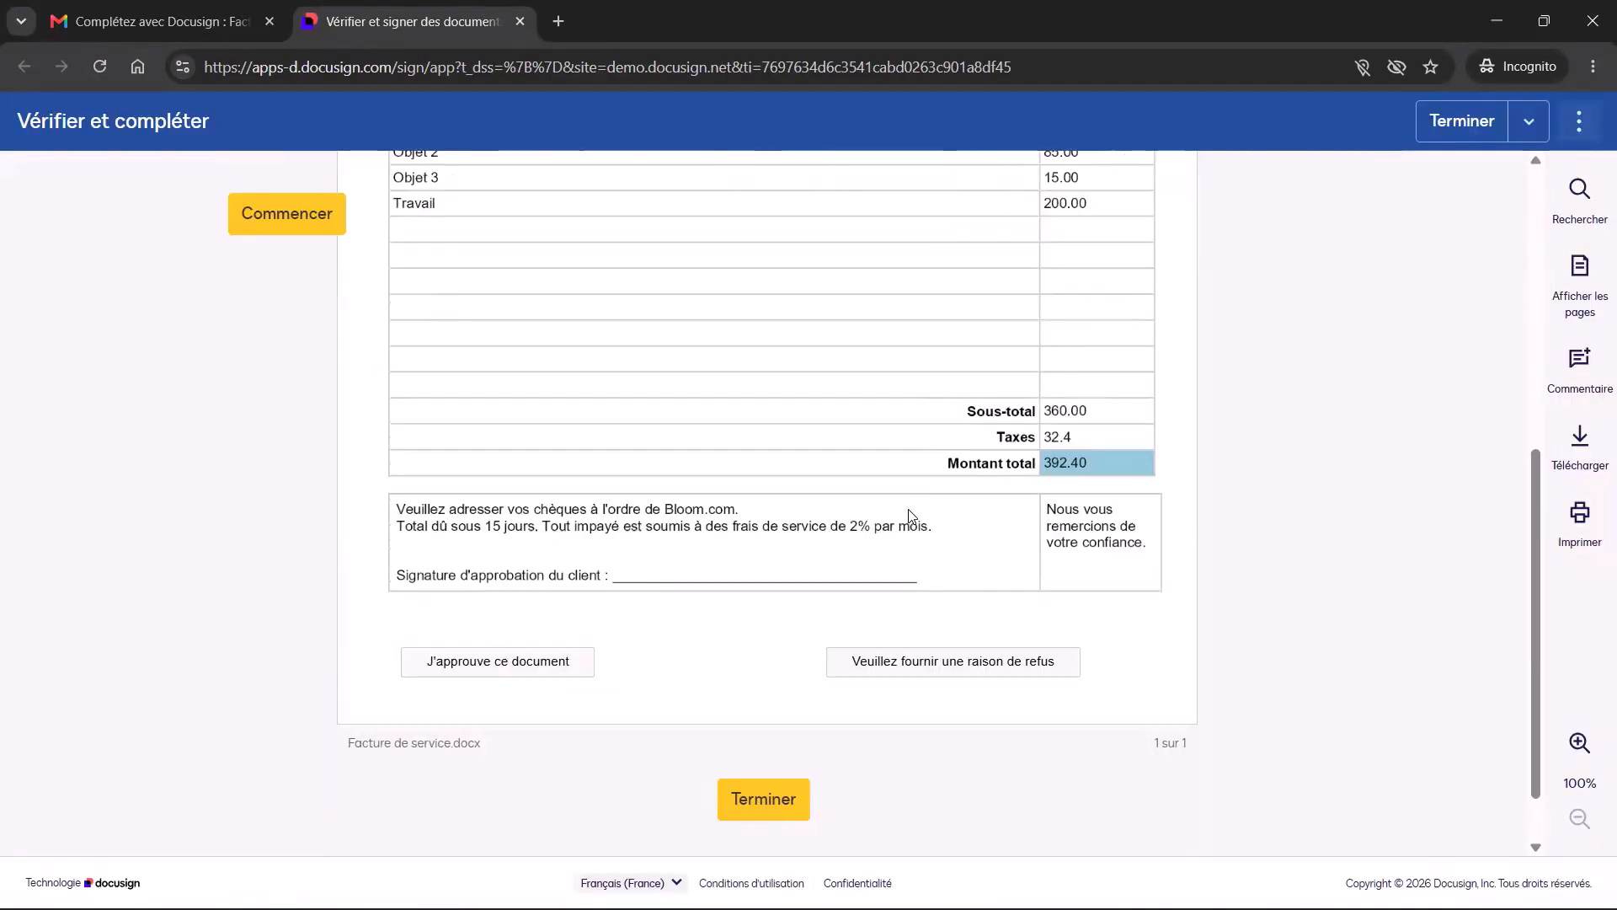
# Step: Preview the refusal process up to its reason form, close it without declining, and approve the document instead
pyautogui.click(942, 665)
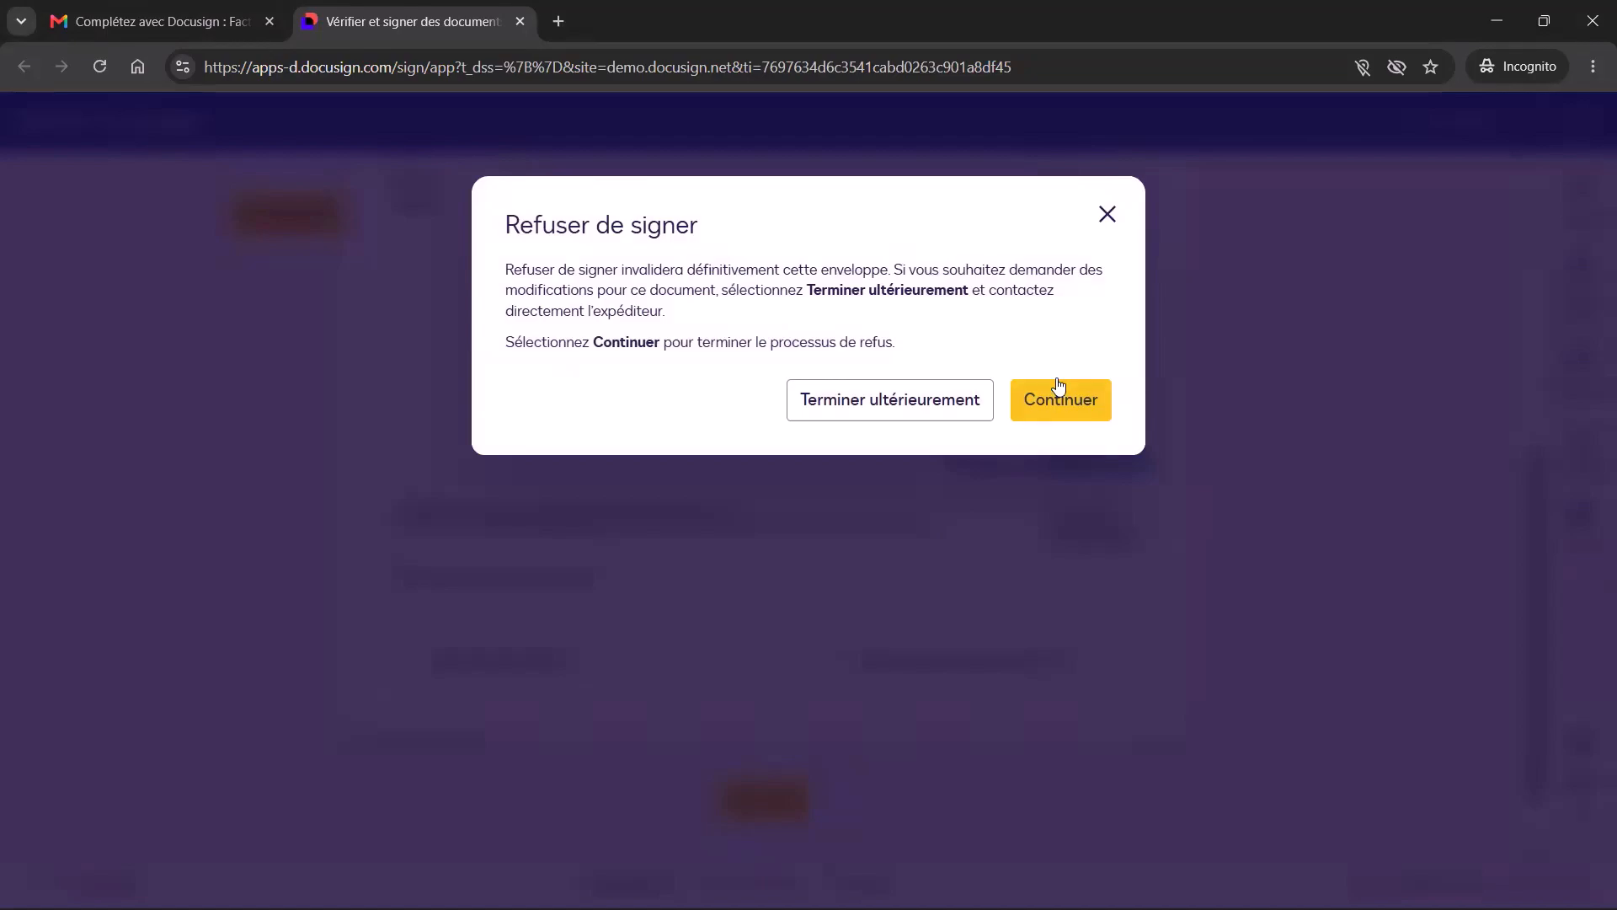
pyautogui.click(1060, 392)
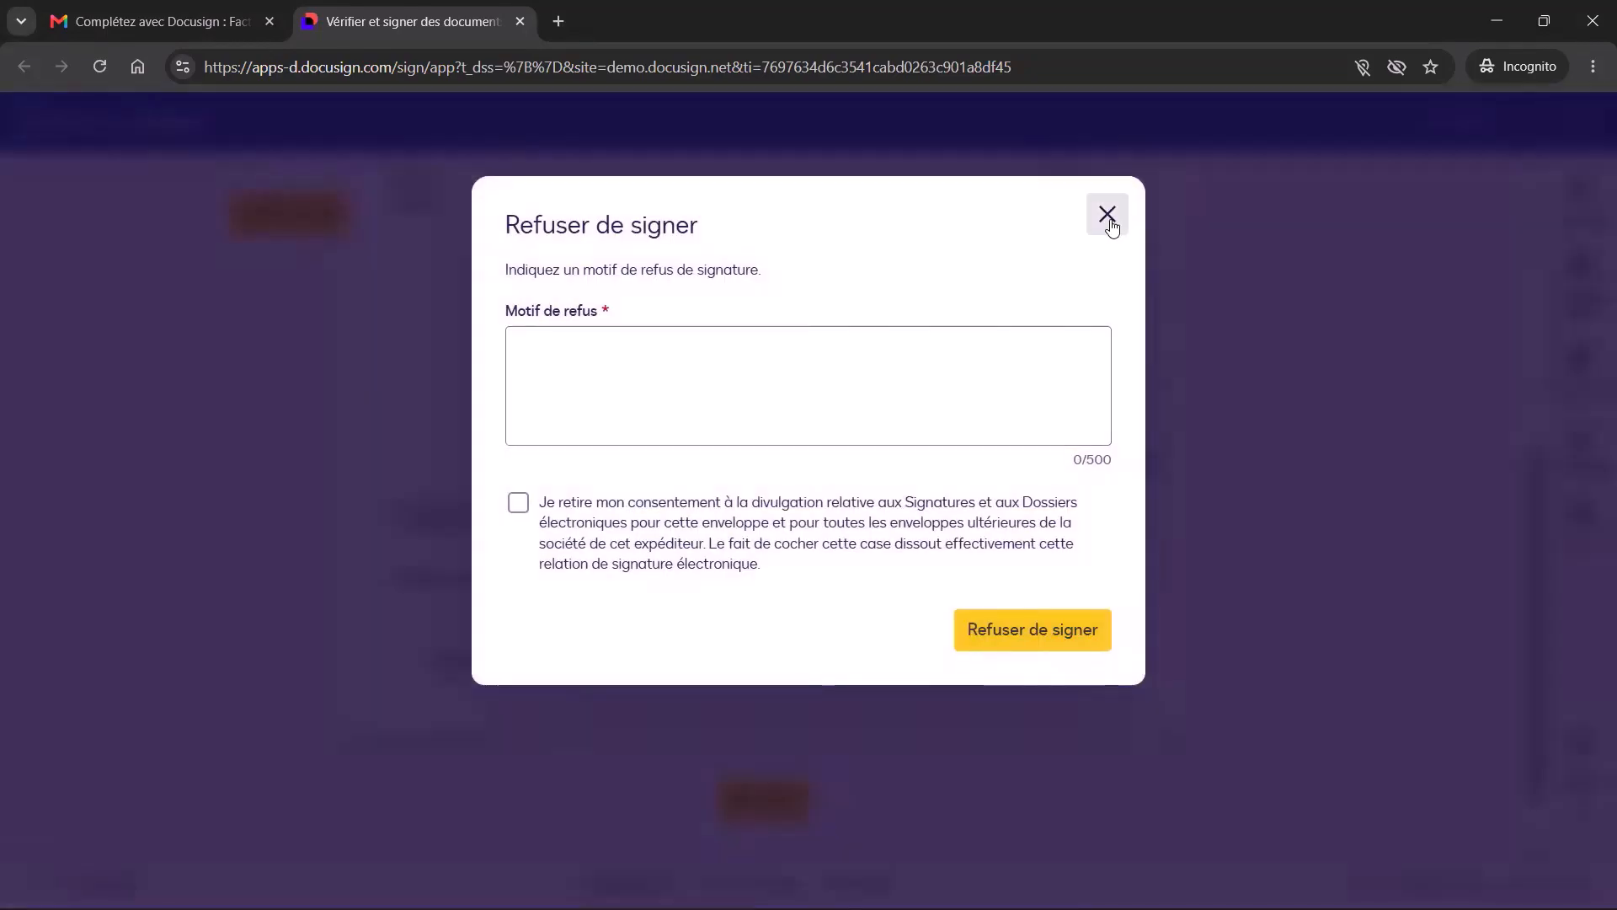
pyautogui.click(1108, 216)
pyautogui.click(545, 669)
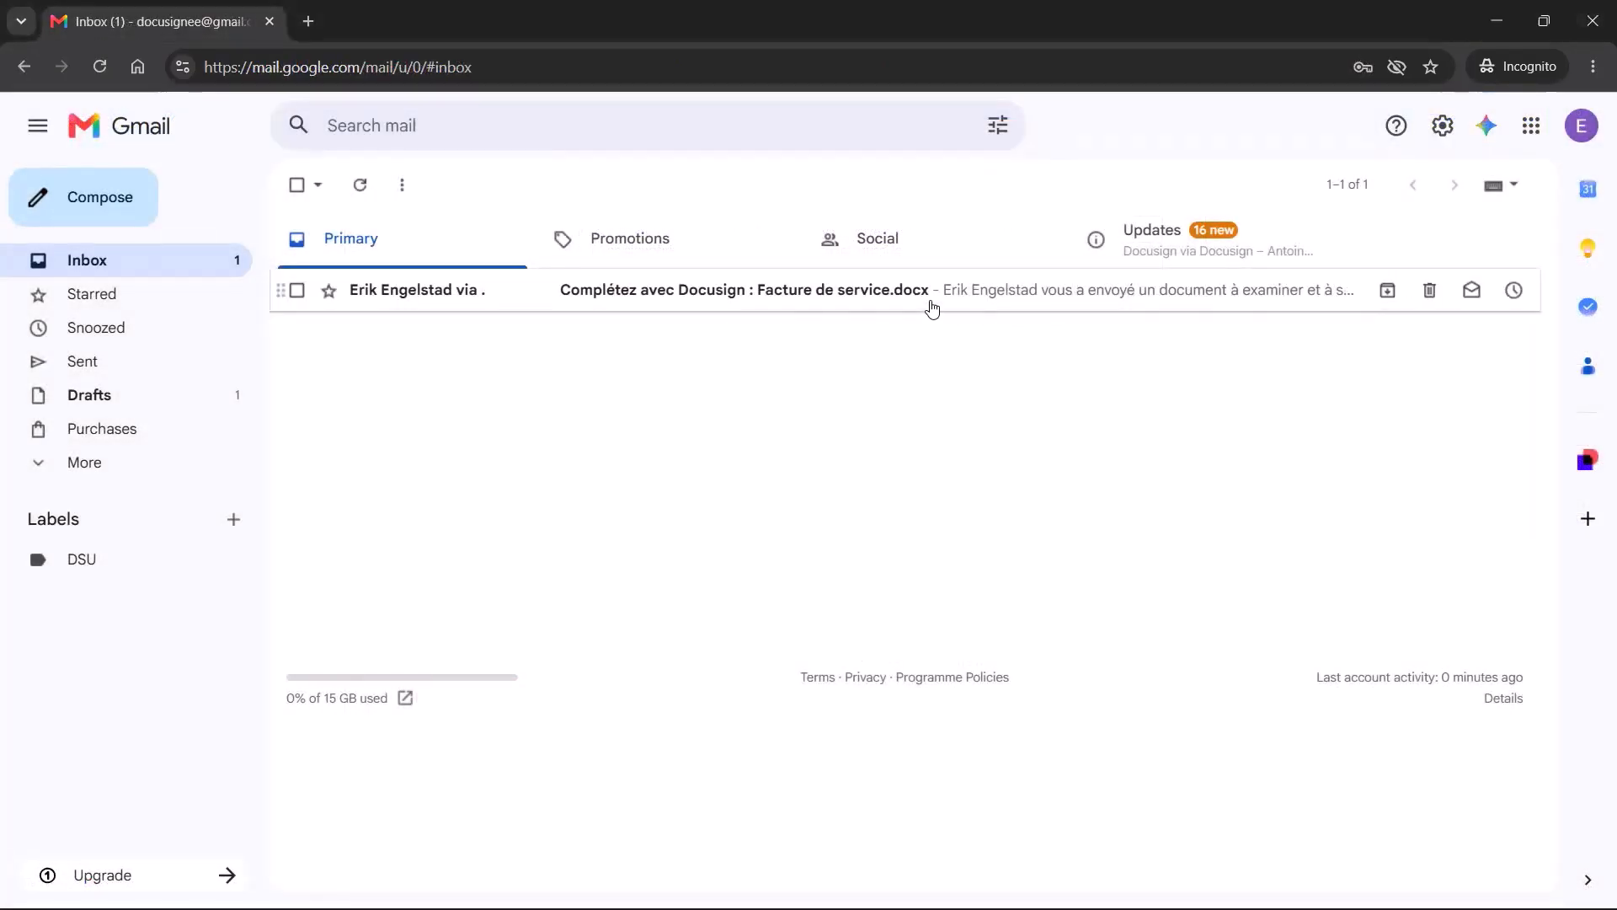
# Step: Open the client's signing request from Gmail, dismiss the location request, and accept electronic signatures to enter the invoice
pyautogui.click(930, 307)
pyautogui.click(880, 640)
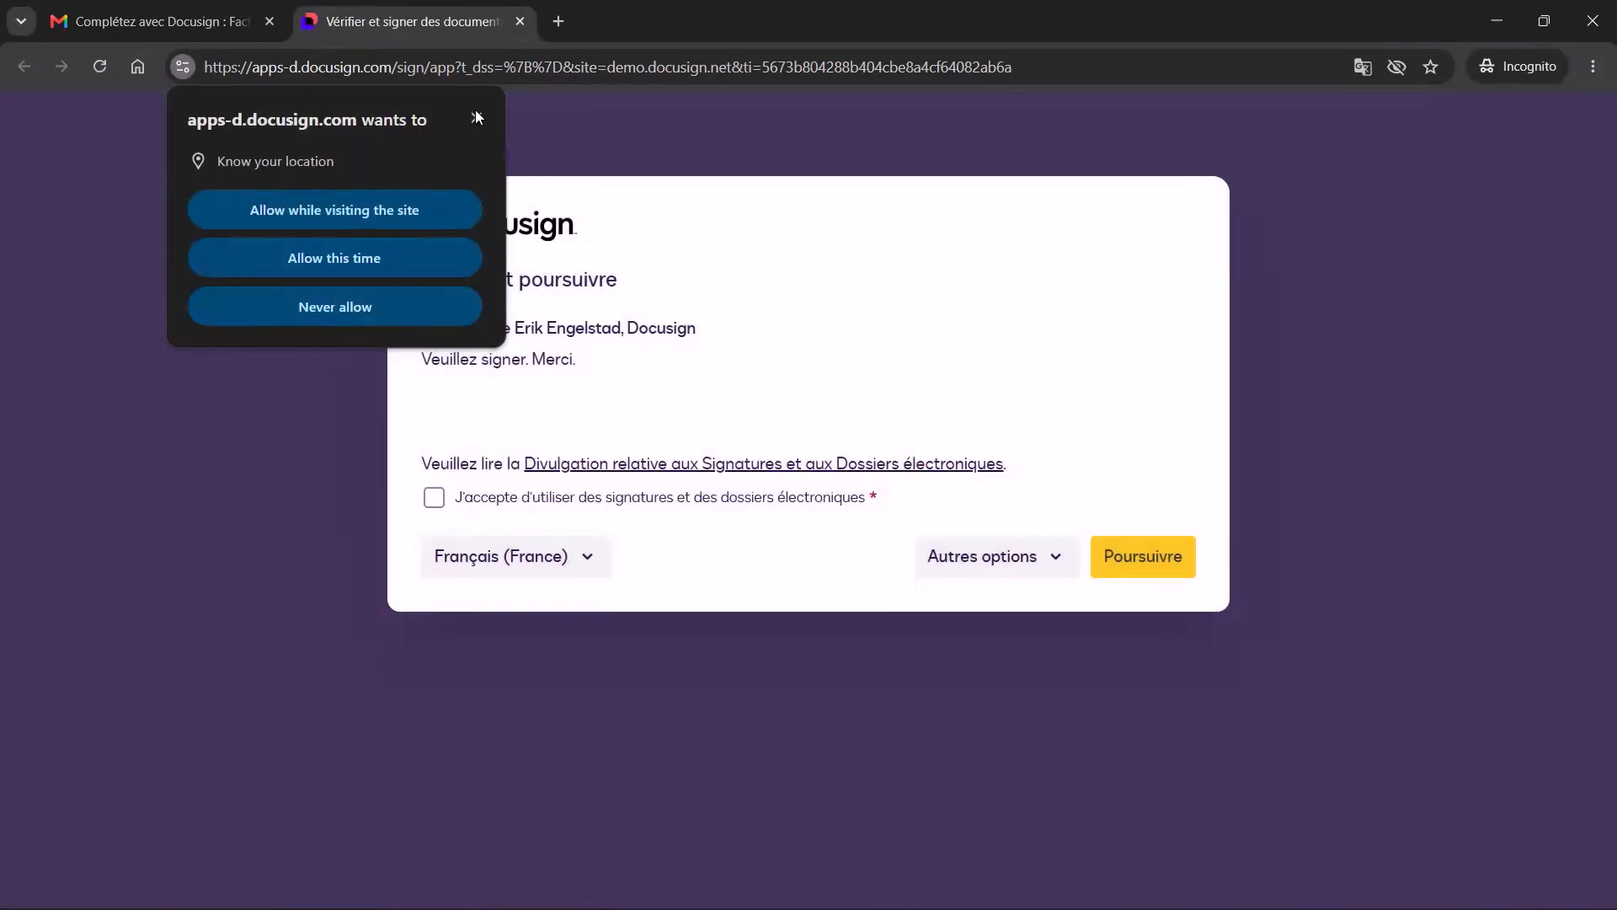
pyautogui.click(476, 117)
pyautogui.click(434, 497)
pyautogui.click(1191, 561)
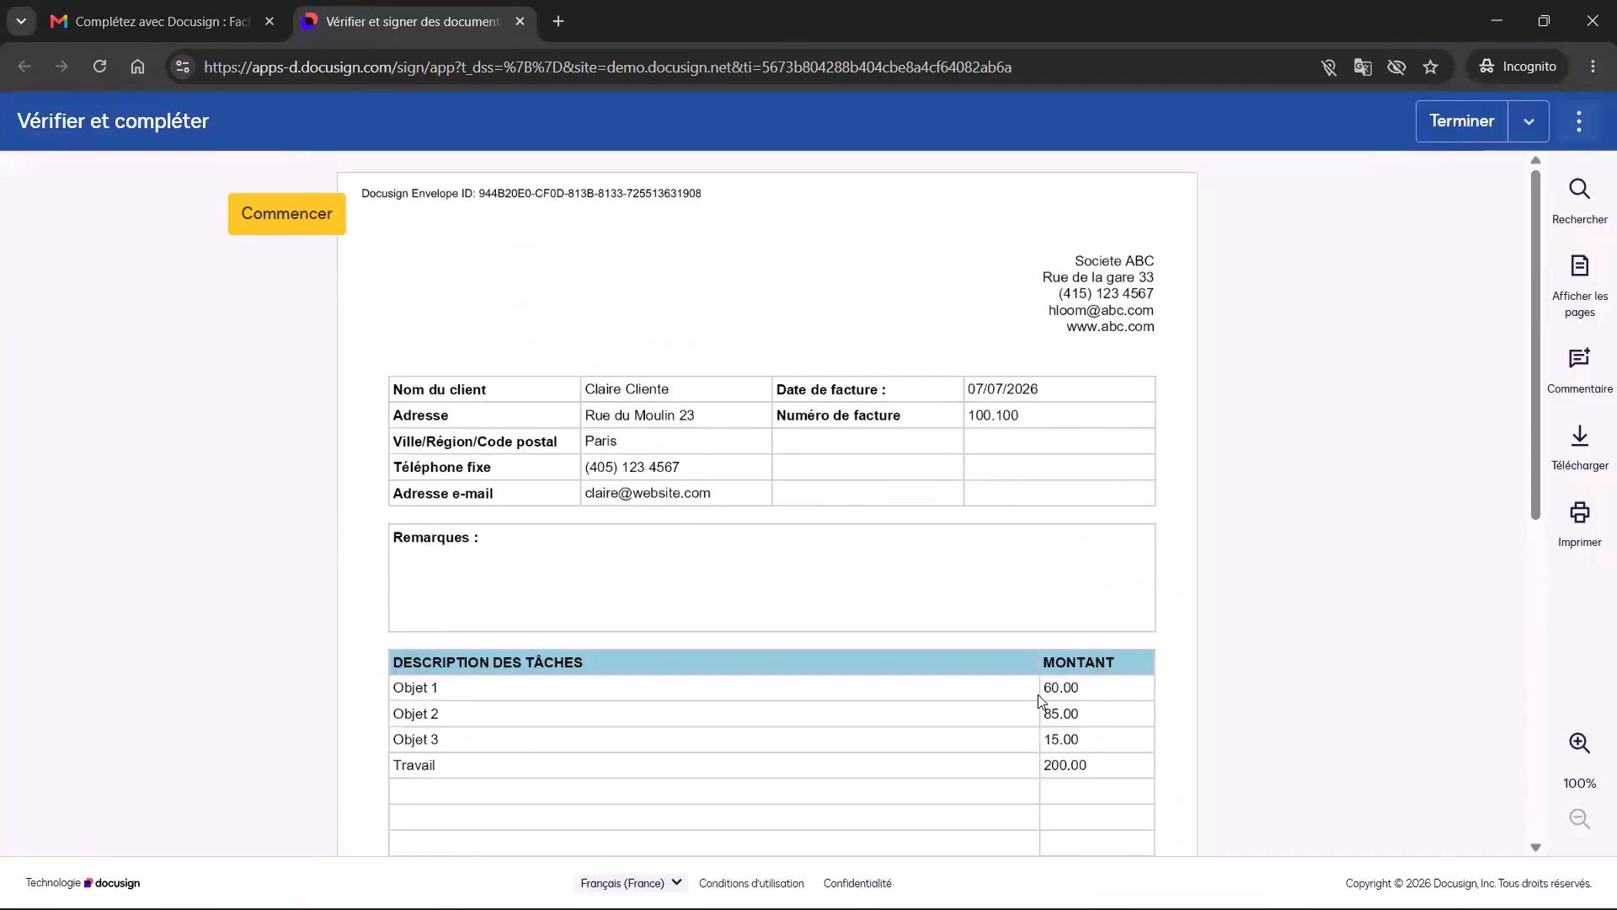
# Step: Sign the client's signature field with the proposed signature style and finish the document
pyautogui.click(286, 217)
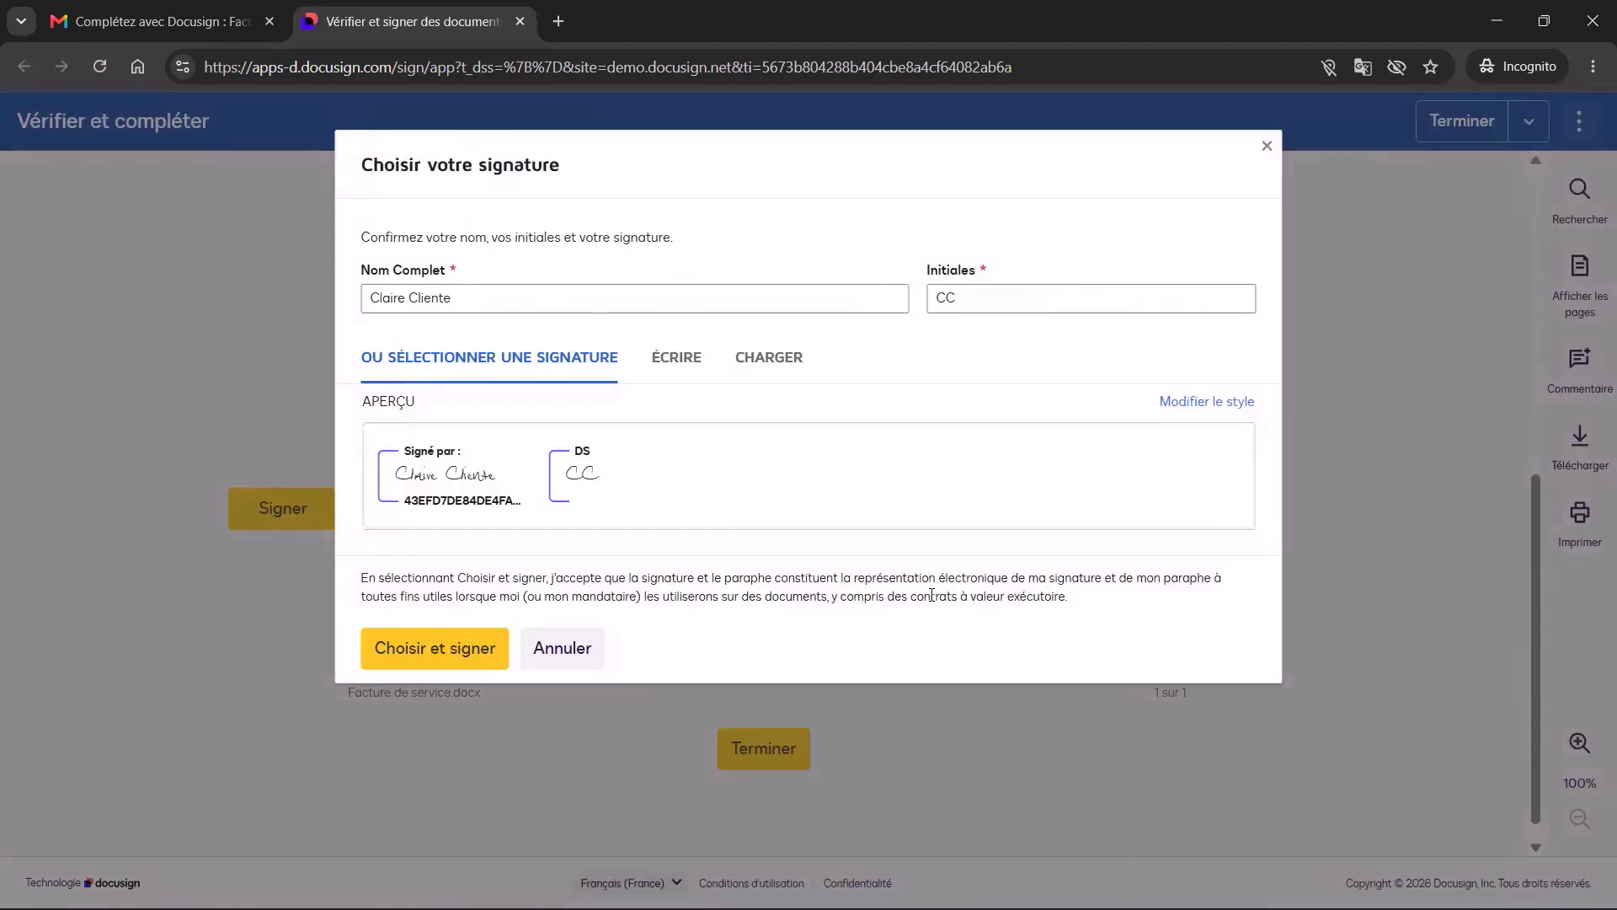
pyautogui.click(473, 652)
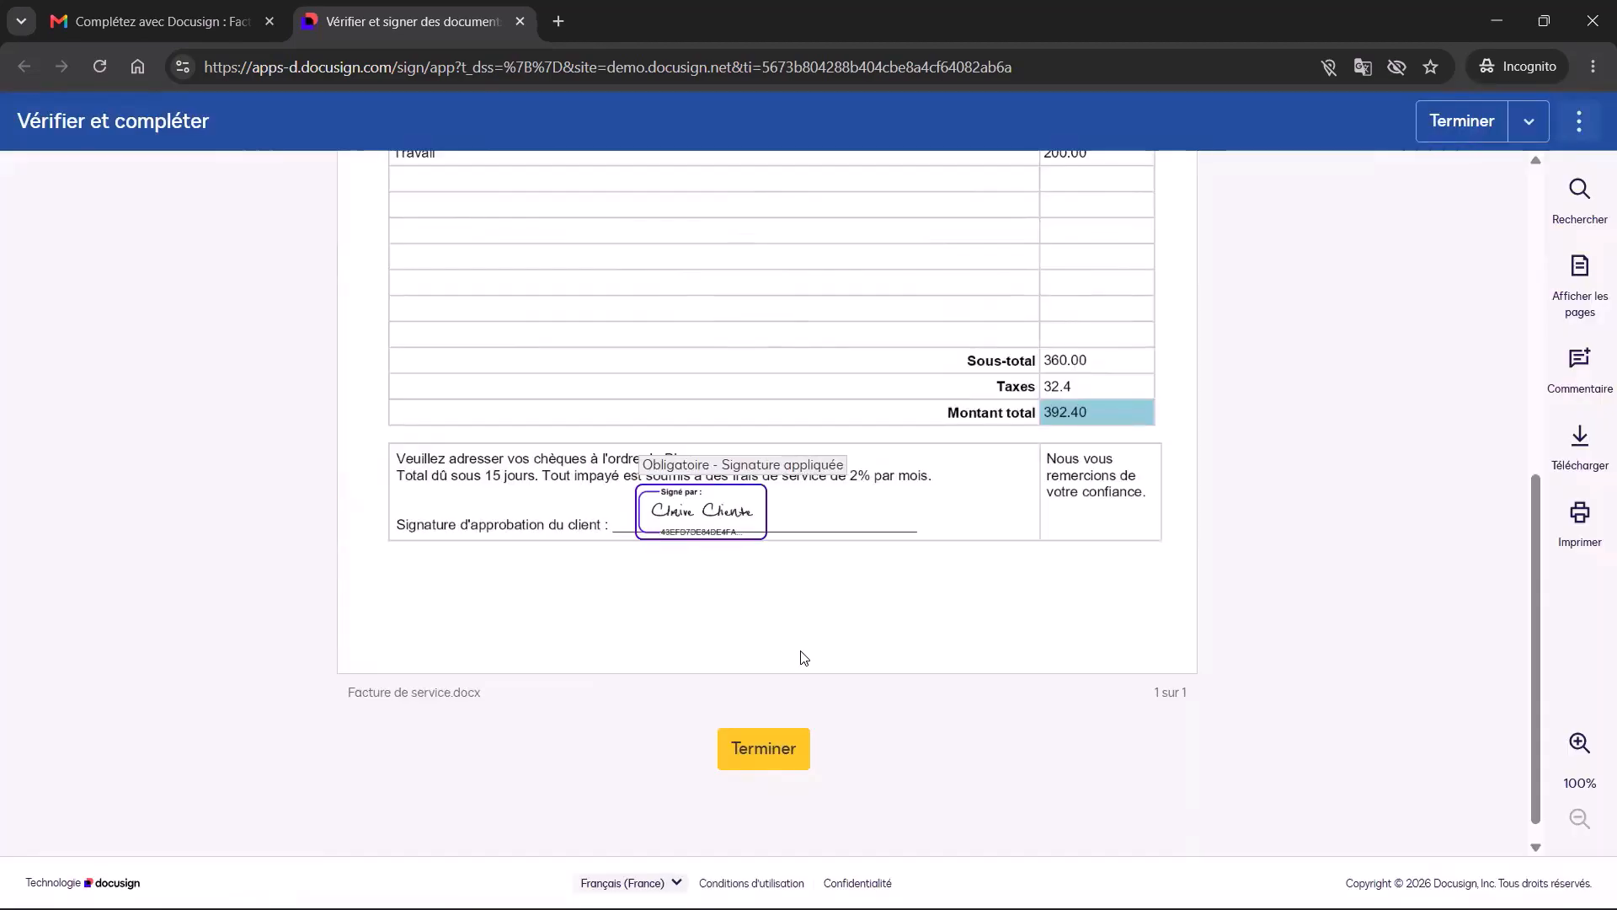
pyautogui.click(769, 760)
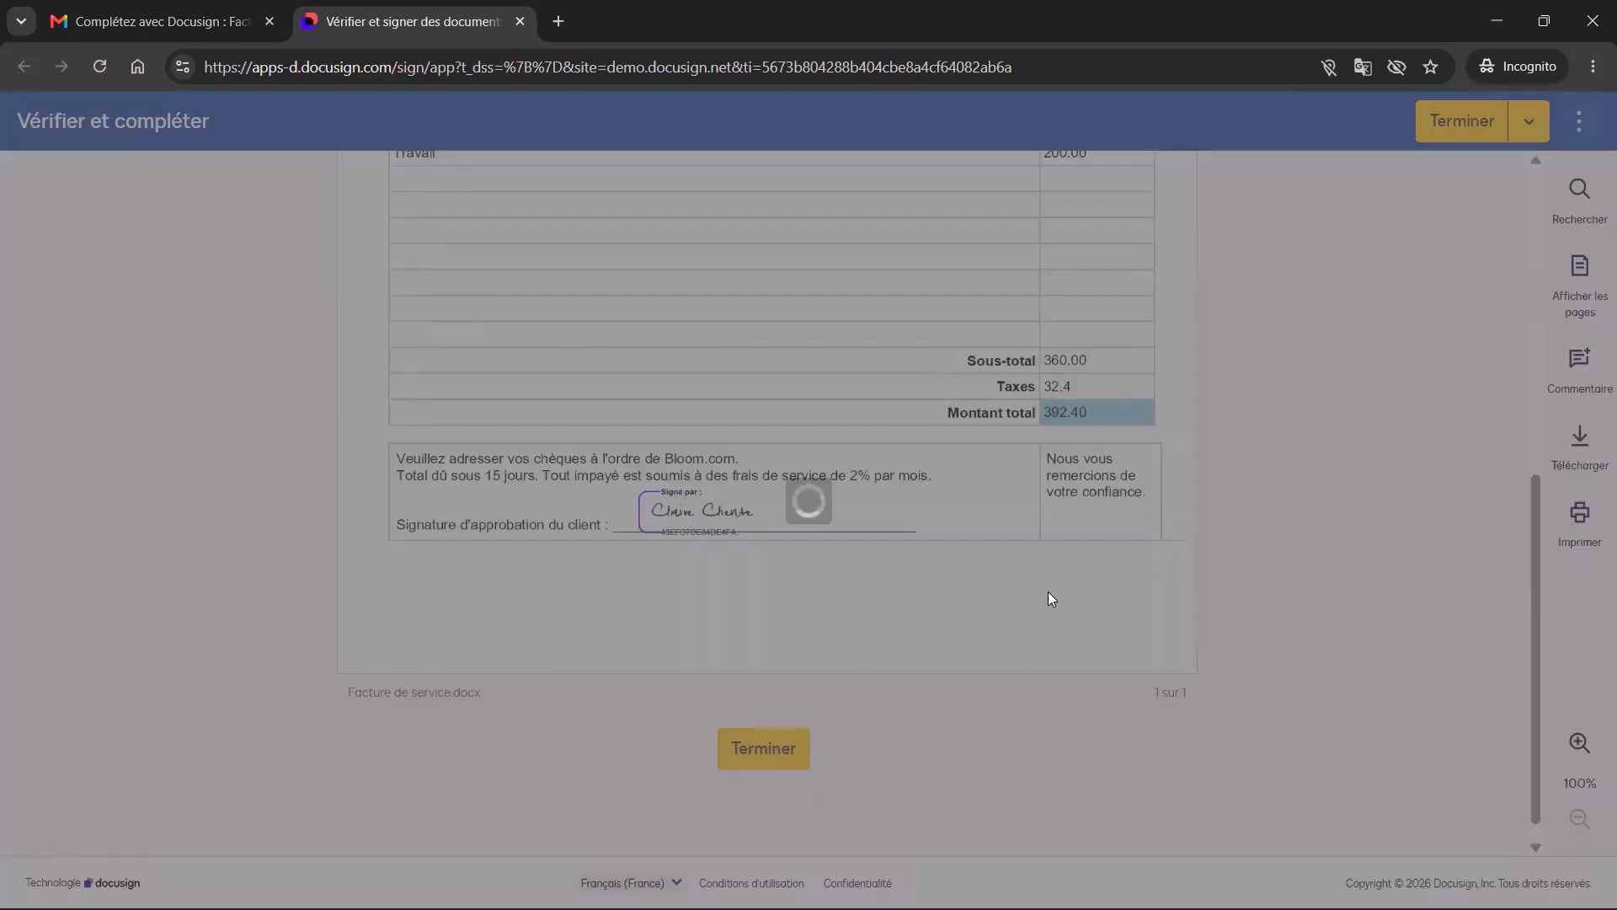